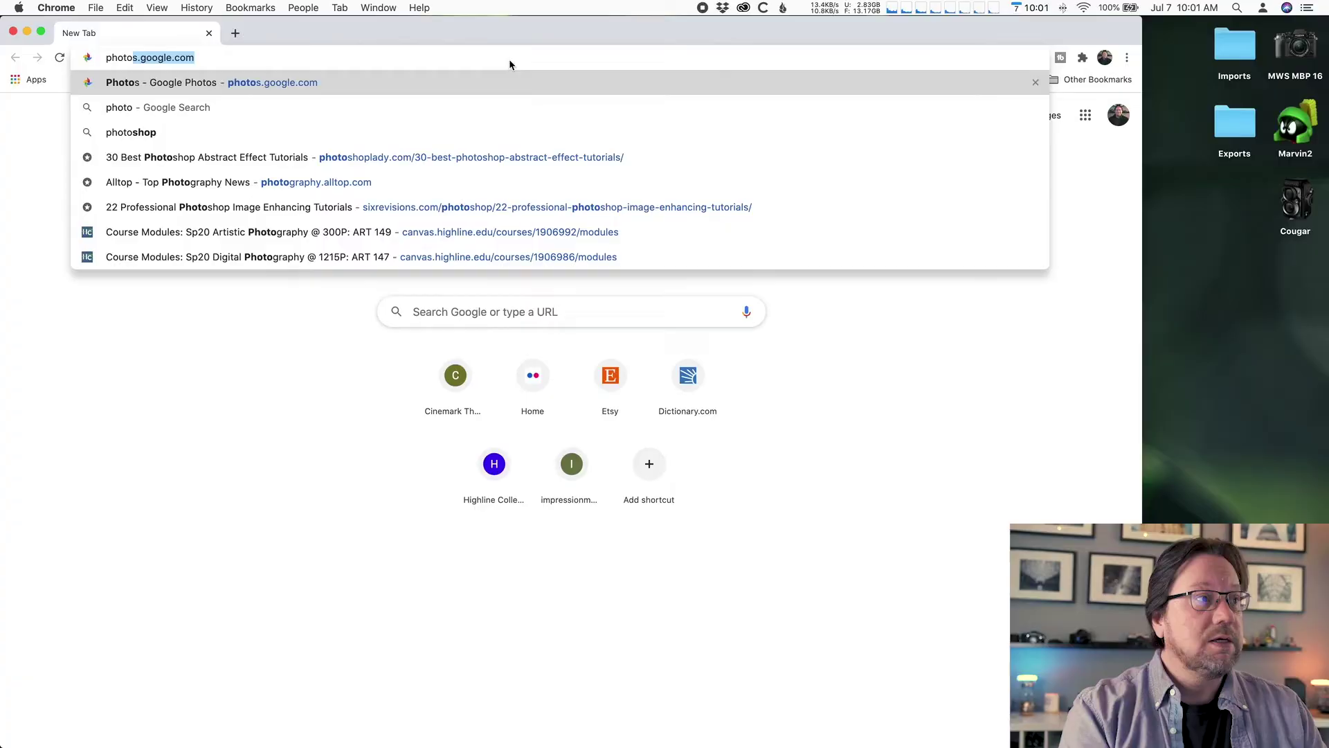
Load photos.google.com and reload it so yesterday's synced nature photos appear.
key(Return)
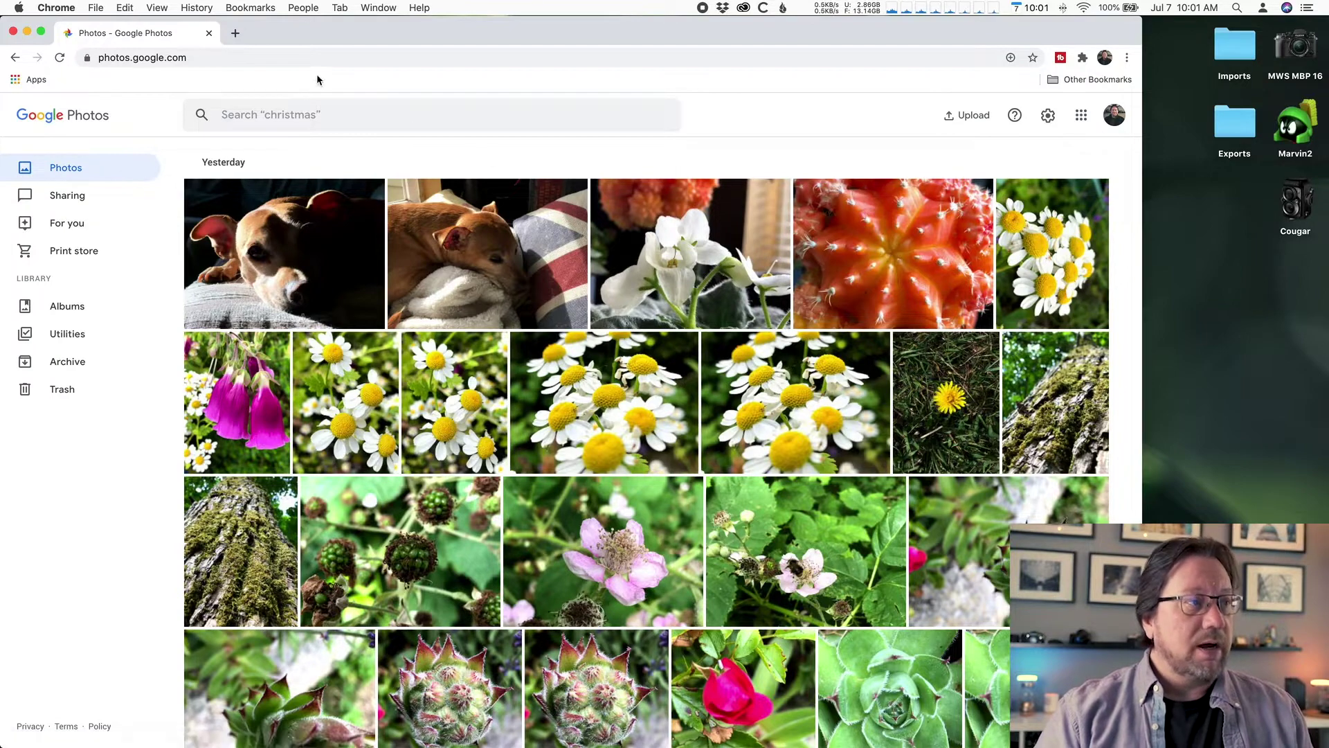
click(58, 60)
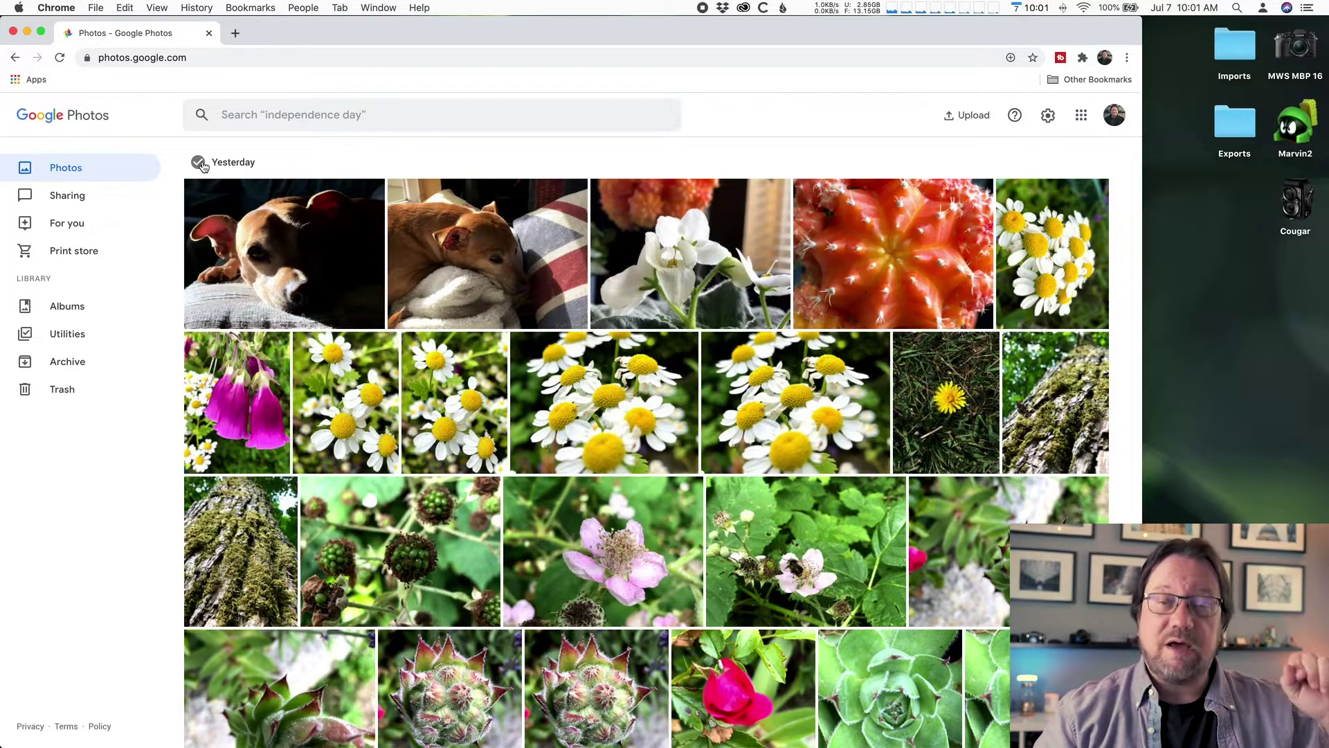
Select all of Yesterday's photos plus the Jun 15 dog photo, 42 in total.
click(199, 163)
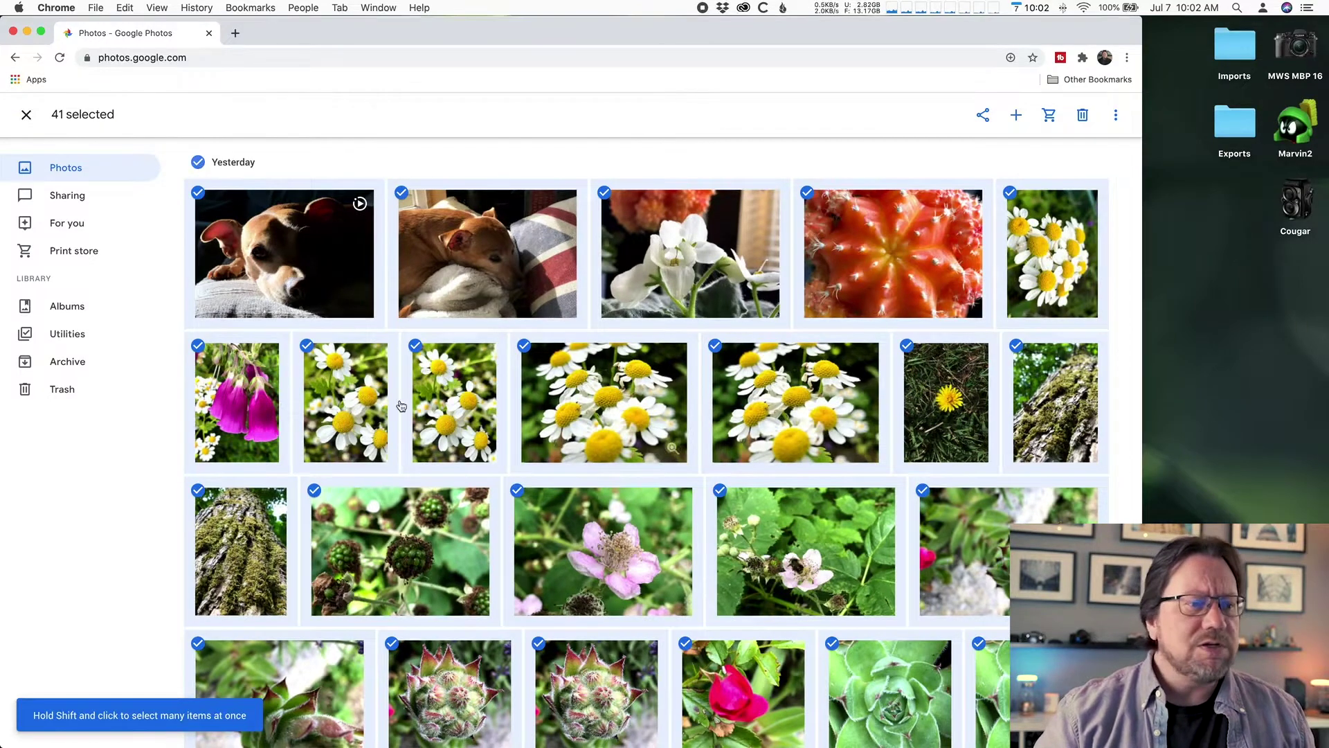
scroll(932, 531, down, 1)
scroll(932, 532, down, 15)
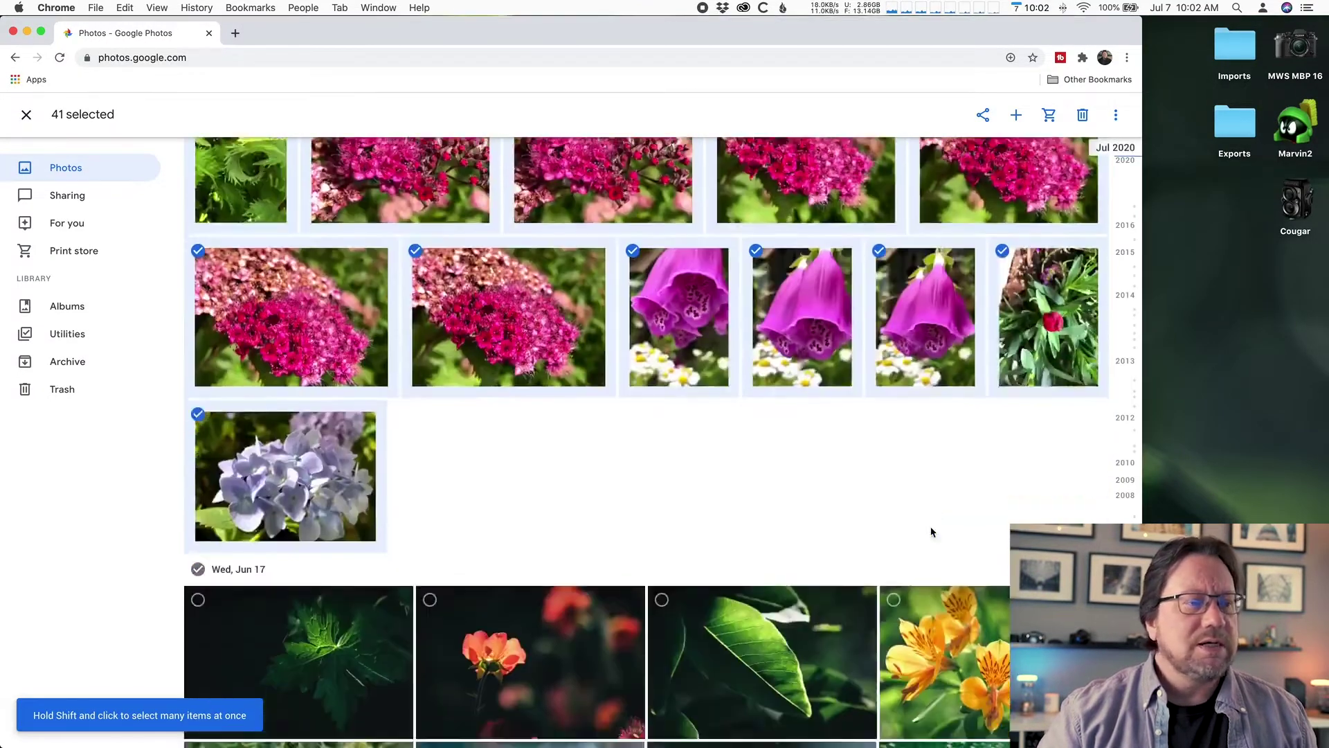
scroll(932, 532, down, 3)
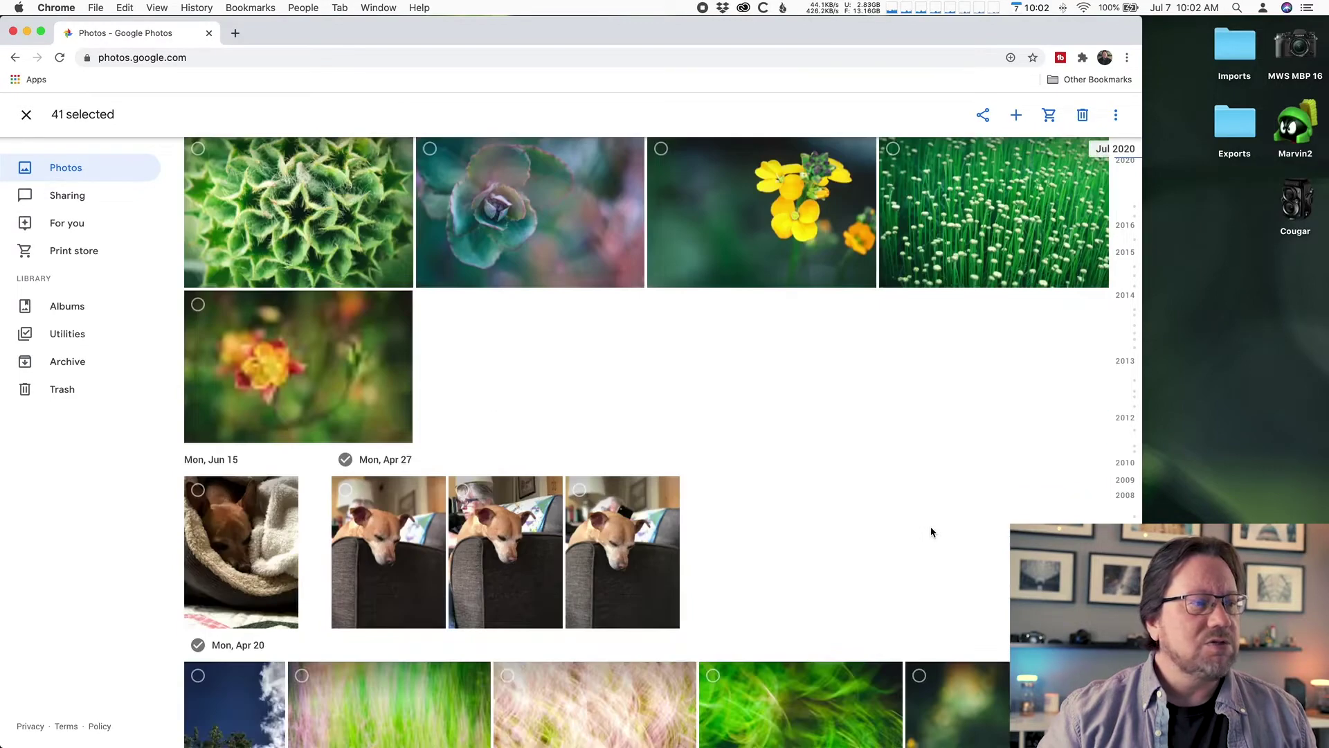
click(198, 489)
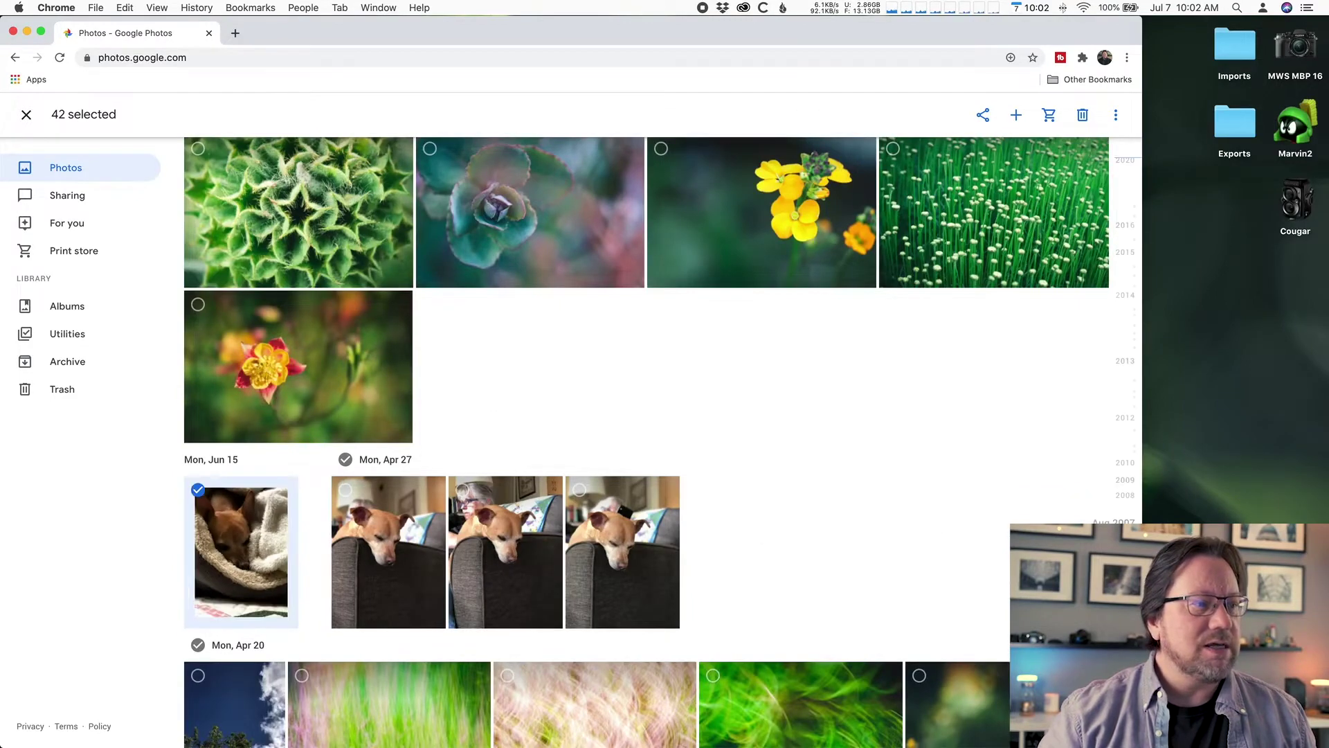
scroll(944, 518, up, 20)
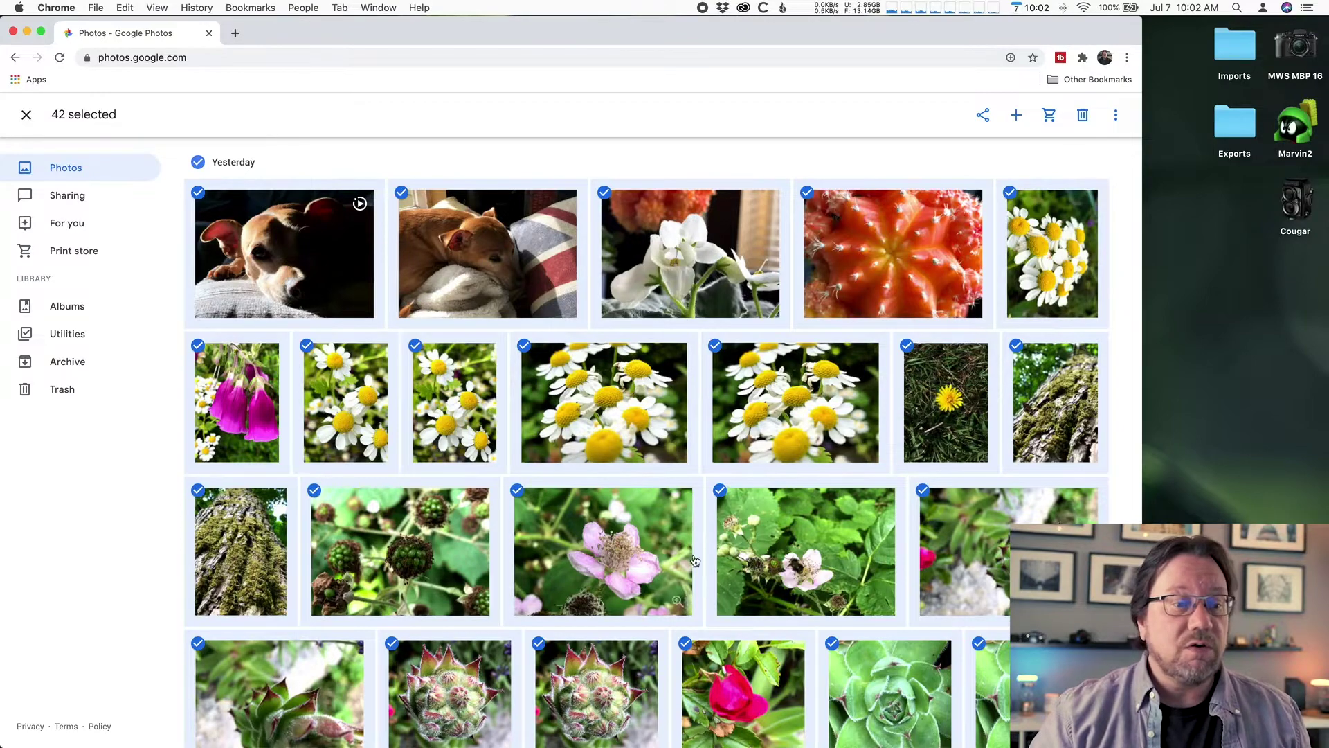
scroll(695, 560, down, 5)
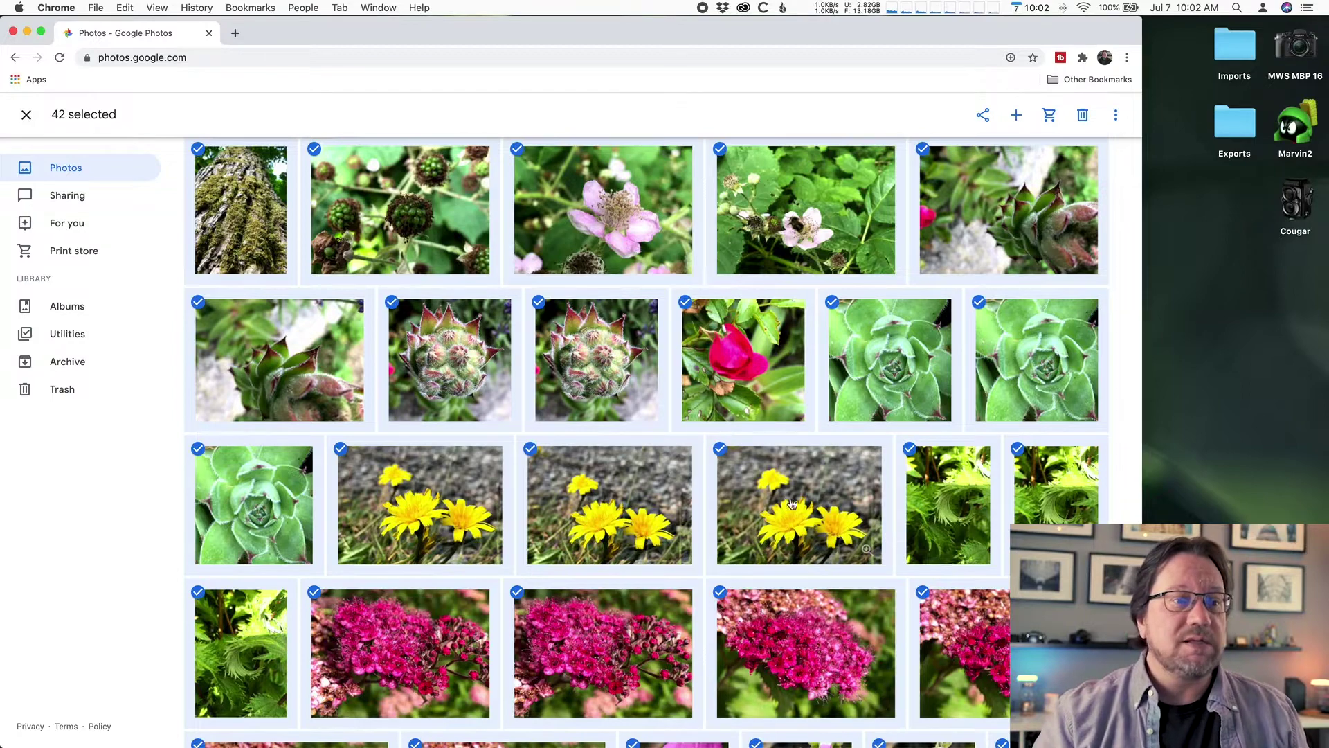
scroll(485, 416, up, 5)
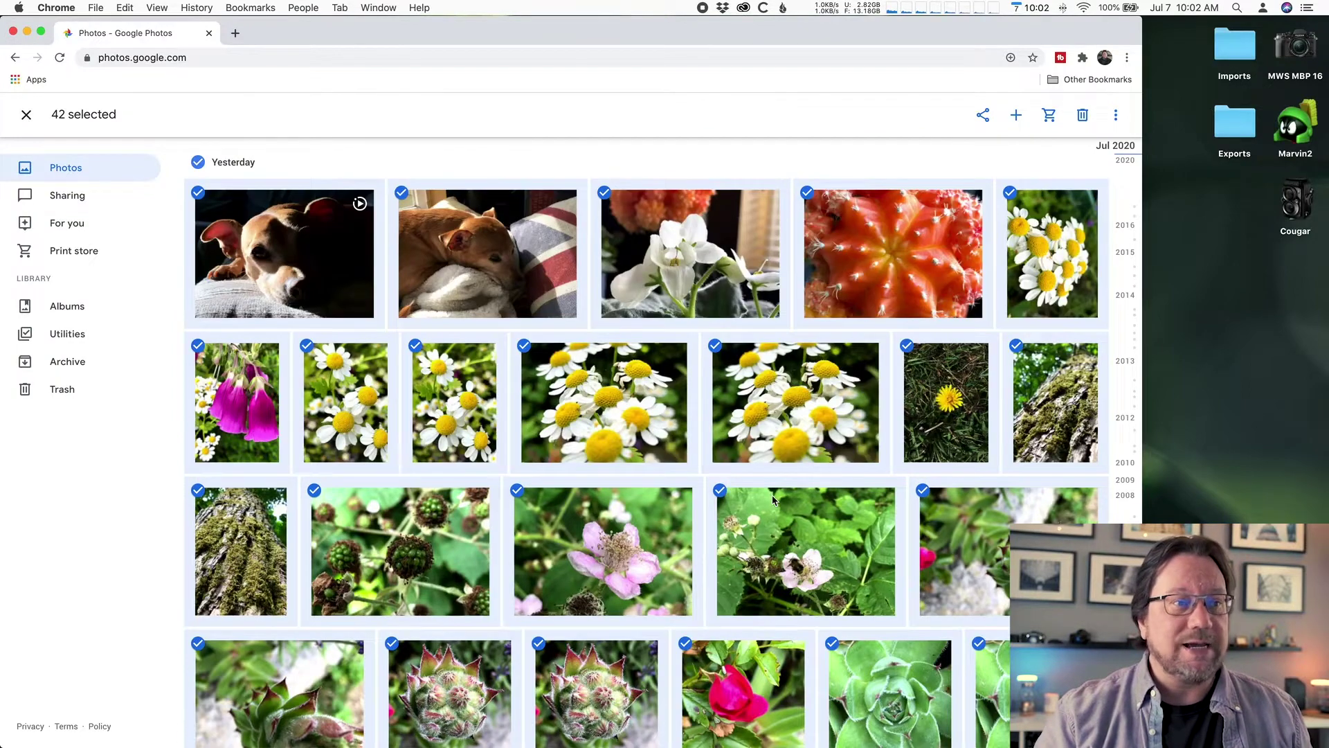
click(1116, 118)
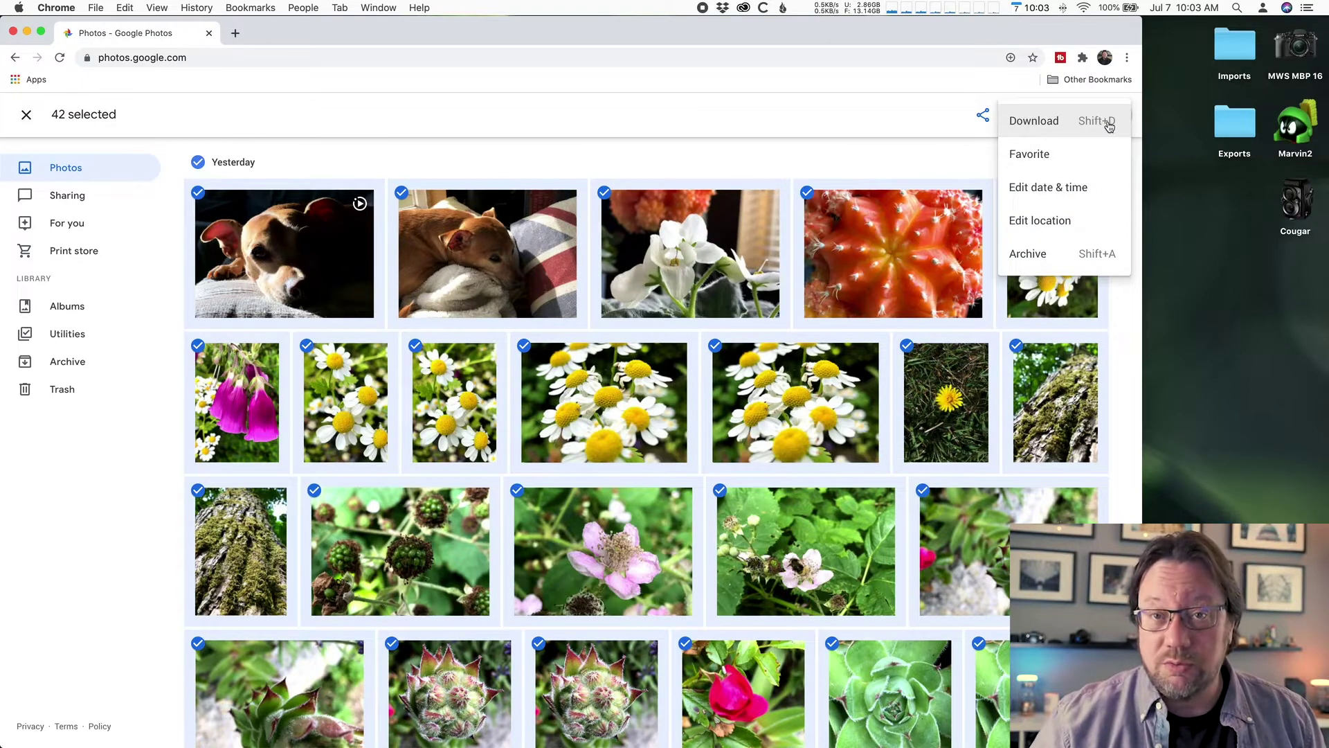
Download the 41 selected photos as Photos.zip, confirming Download (41).
click(1044, 120)
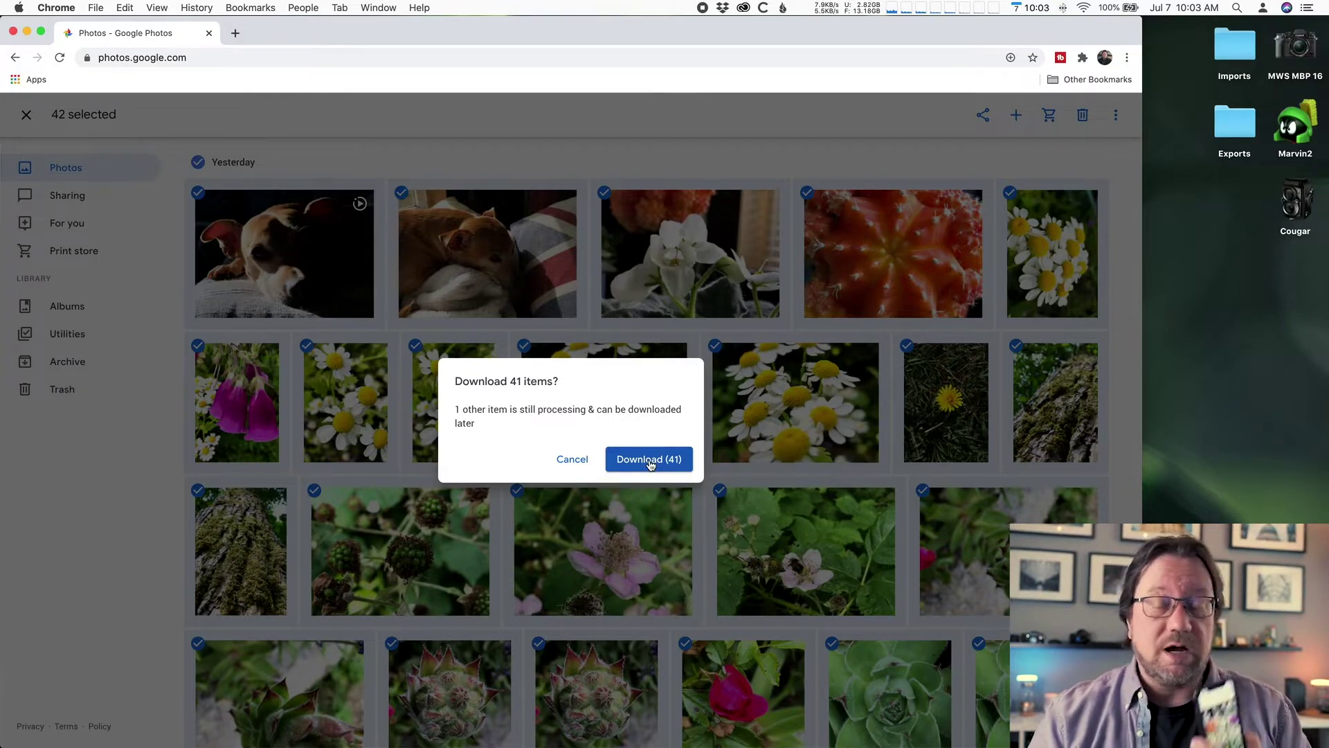
click(648, 460)
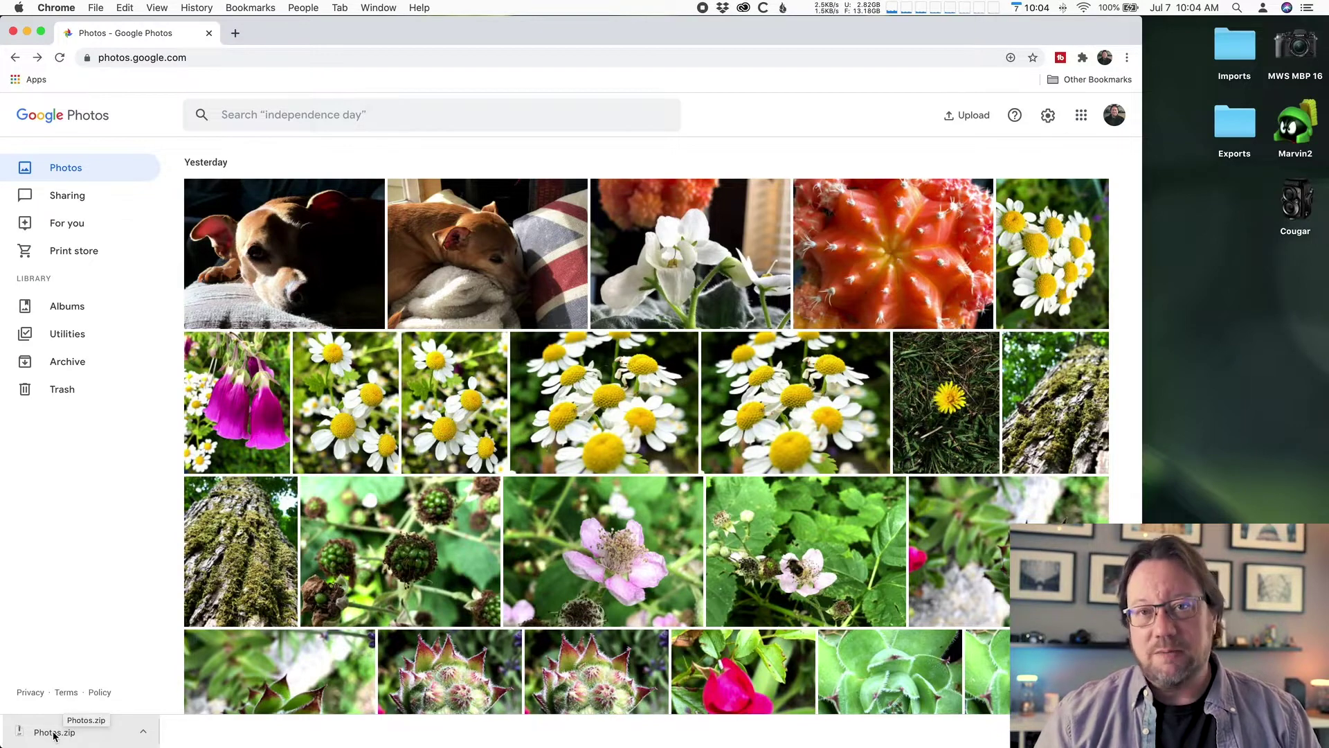
Unzip Photos.zip, move the Photos folder to the desktop, and return to Lightroom Classic.
click(53, 733)
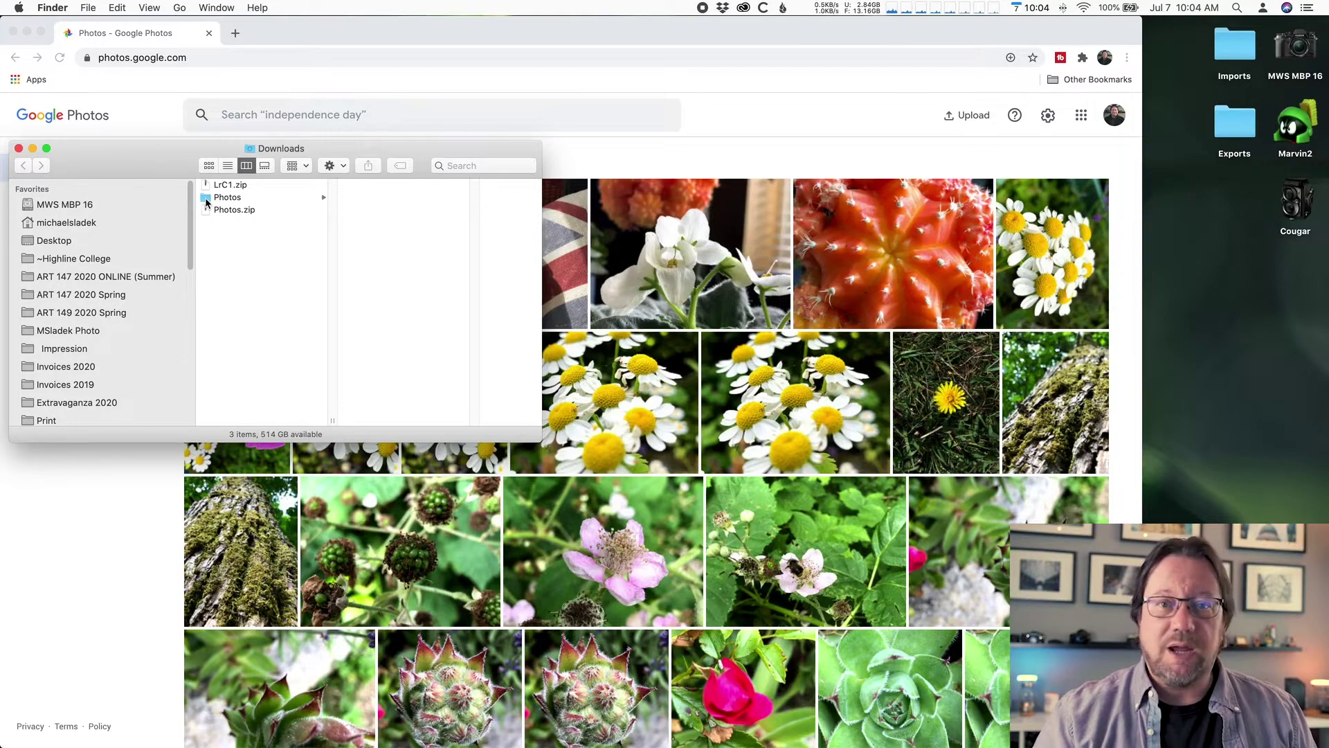
click(206, 201)
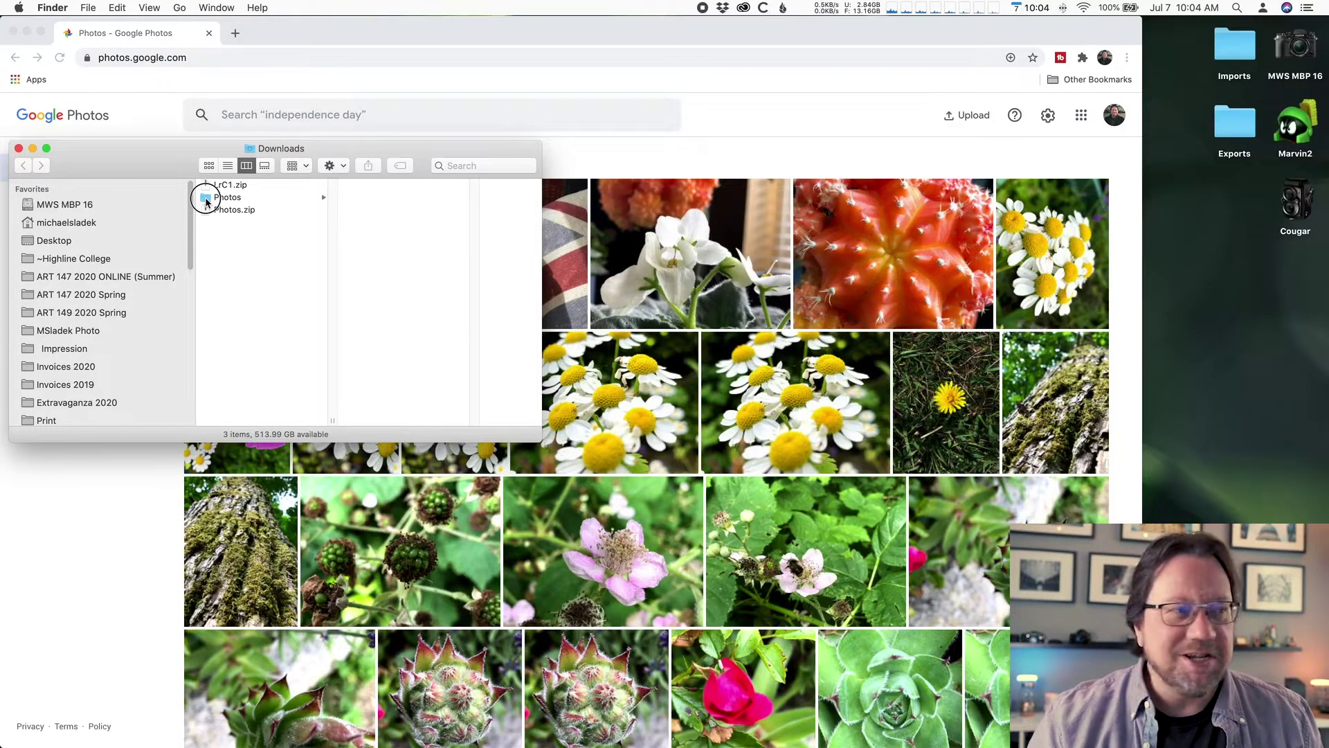
drag(206, 201, 1284, 323)
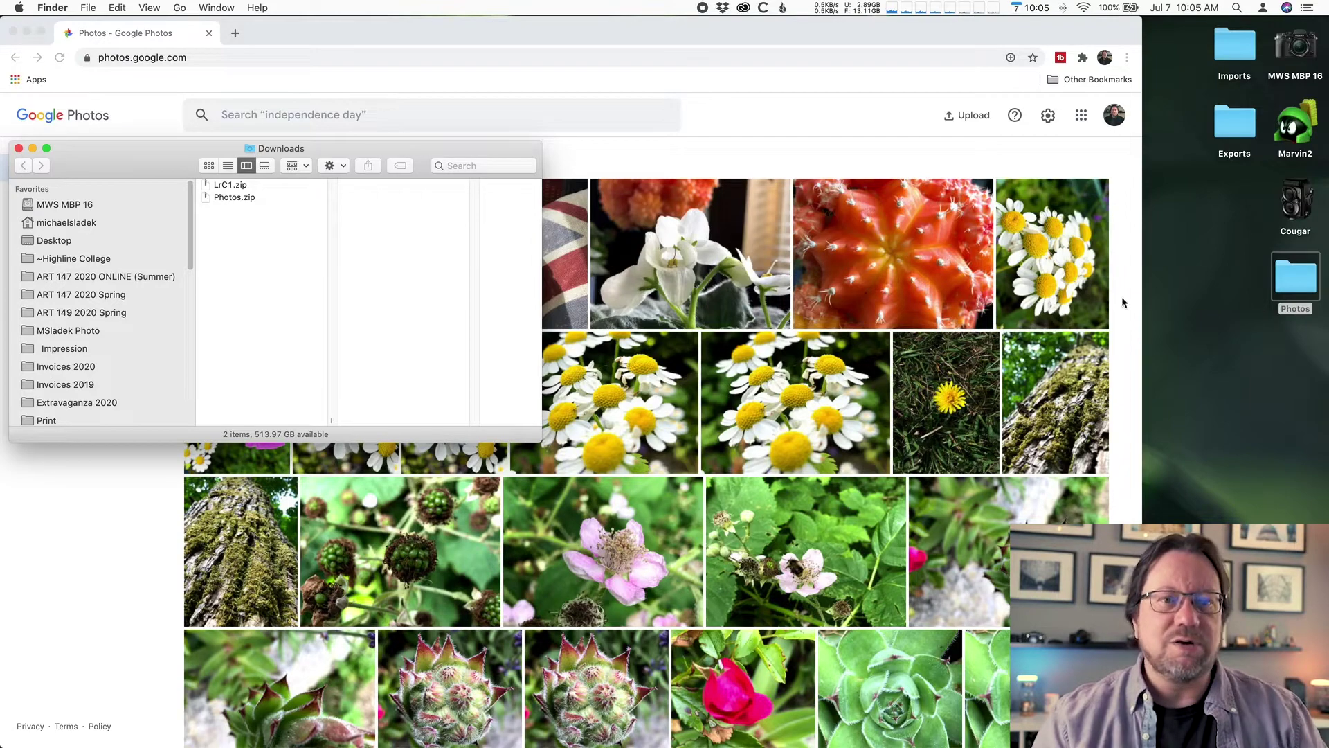
mouse_move(2, 339)
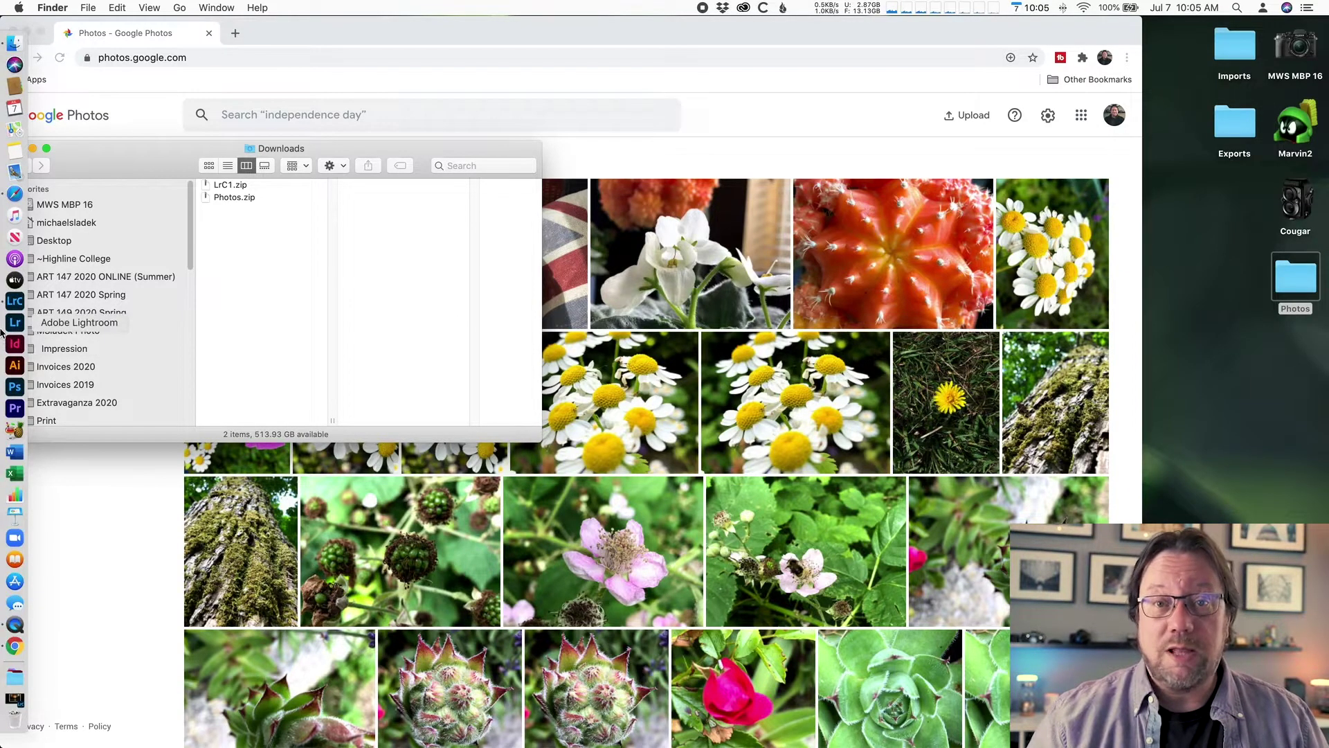
click(5, 302)
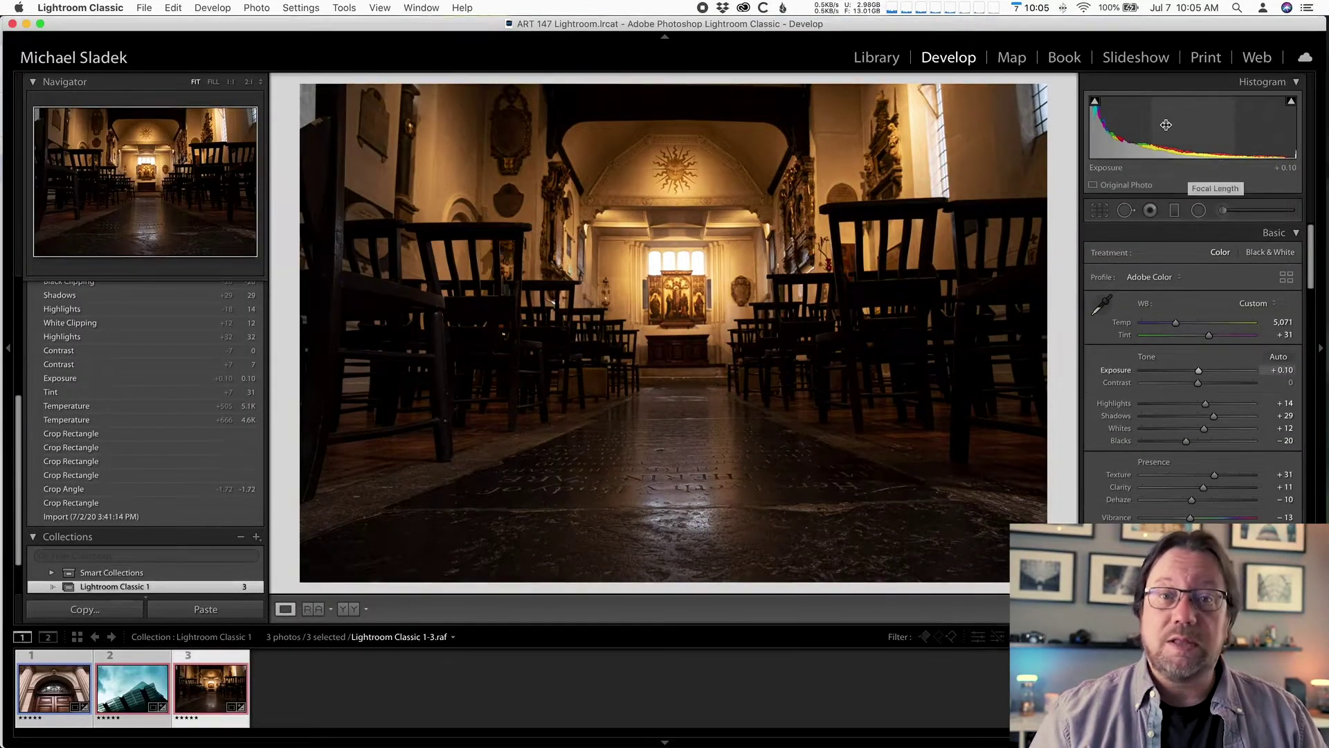
In the Library module, open the Import dialog and its FROM source list.
click(877, 57)
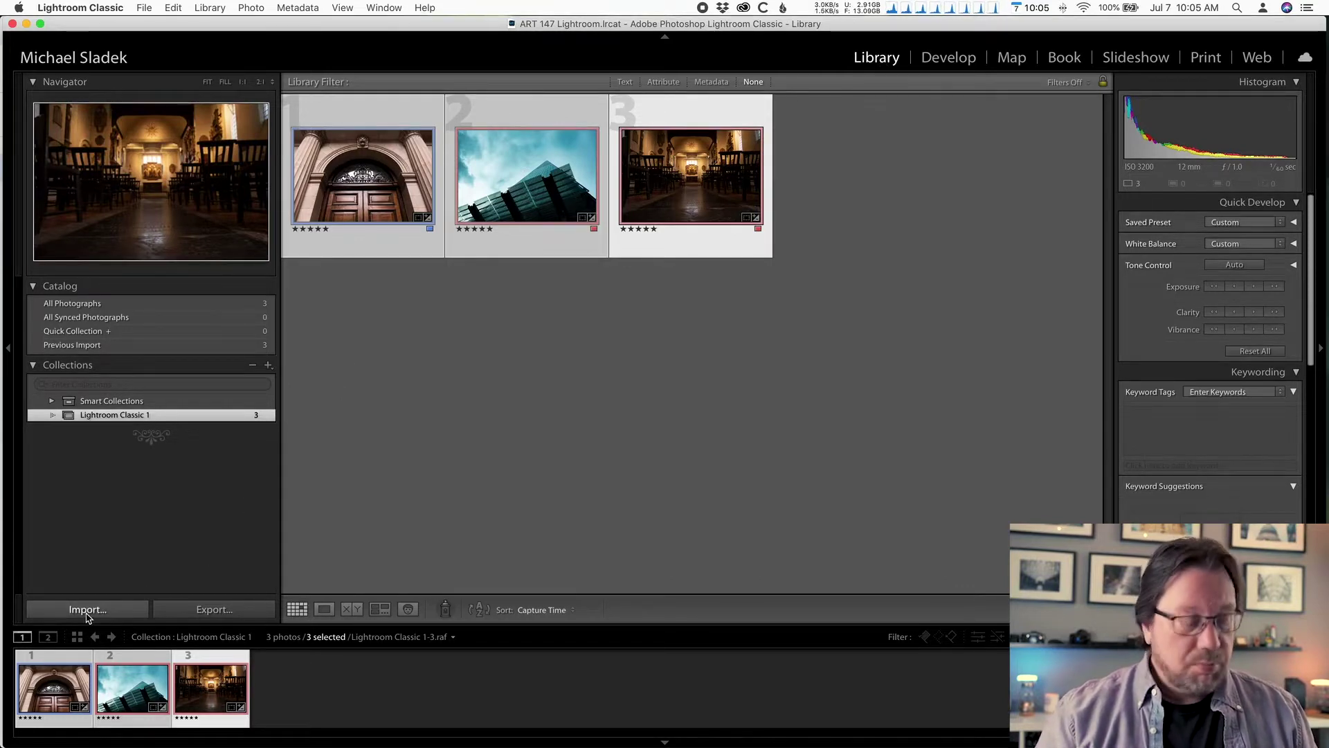
click(86, 614)
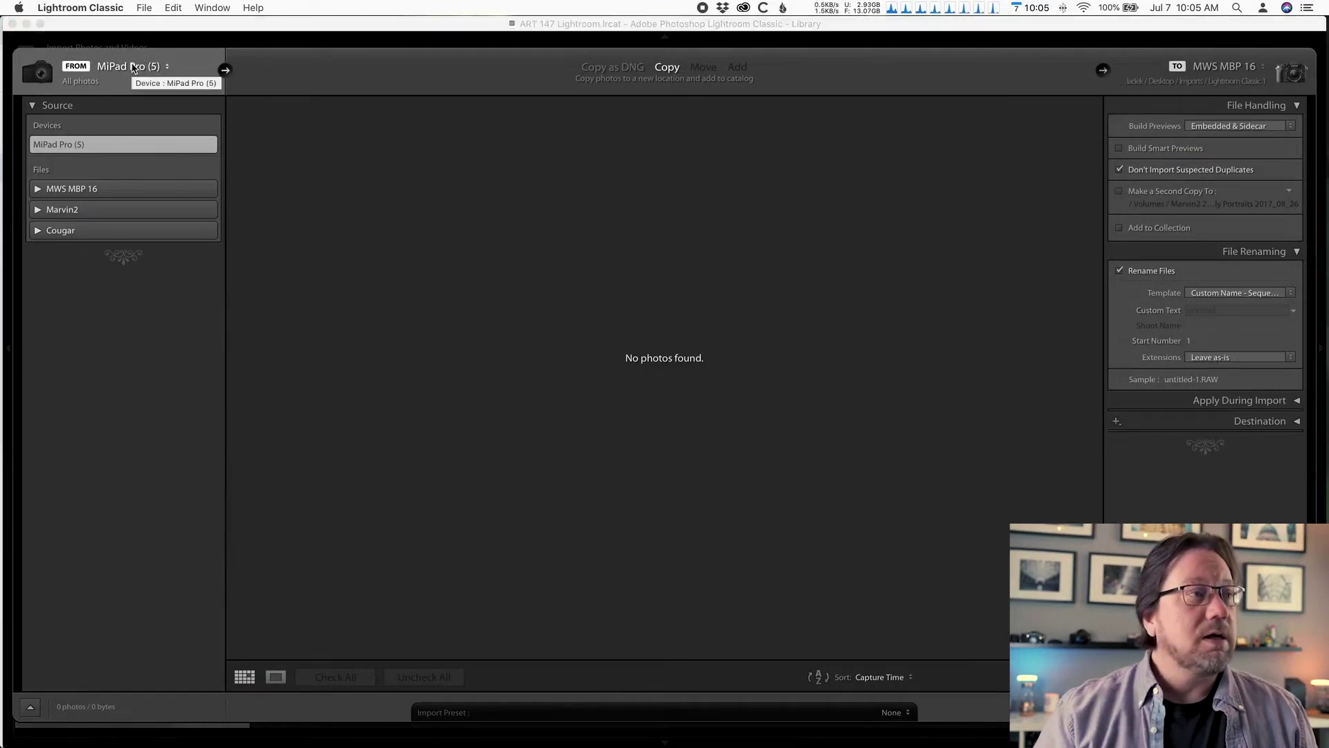
click(159, 70)
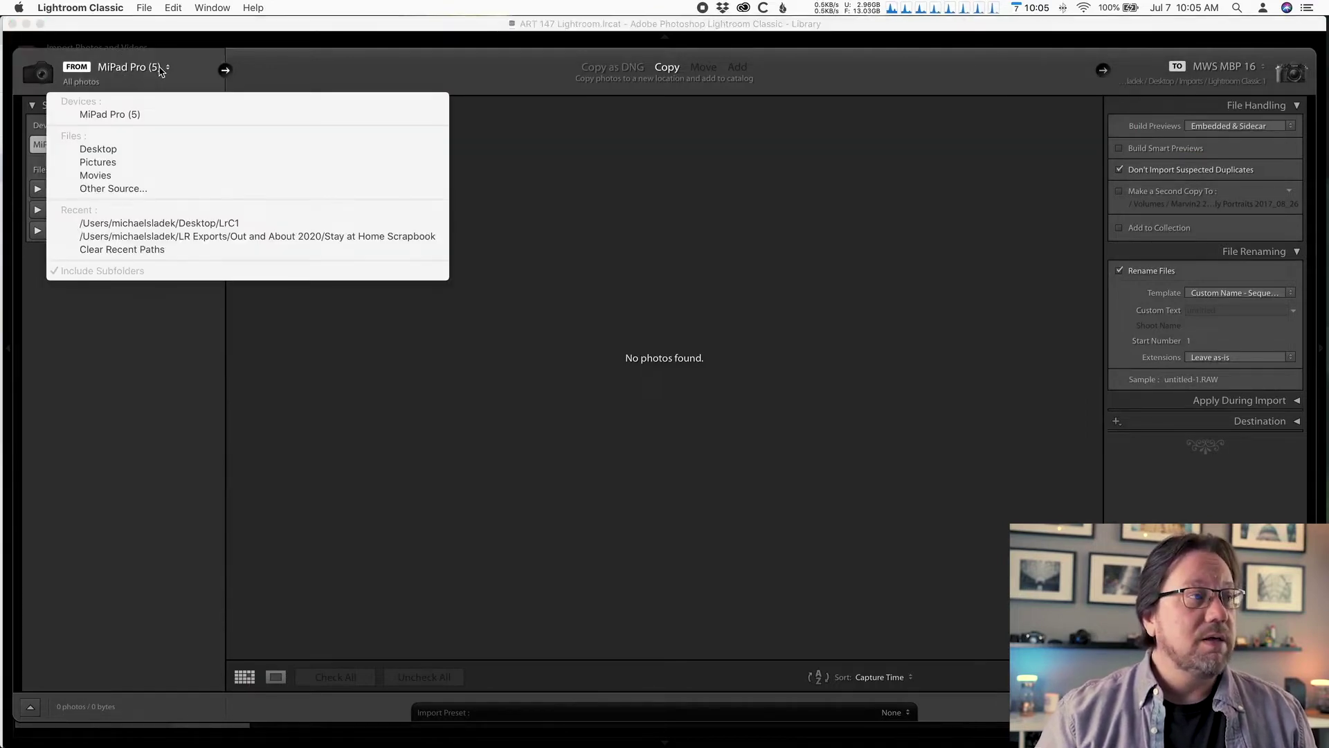
click(158, 187)
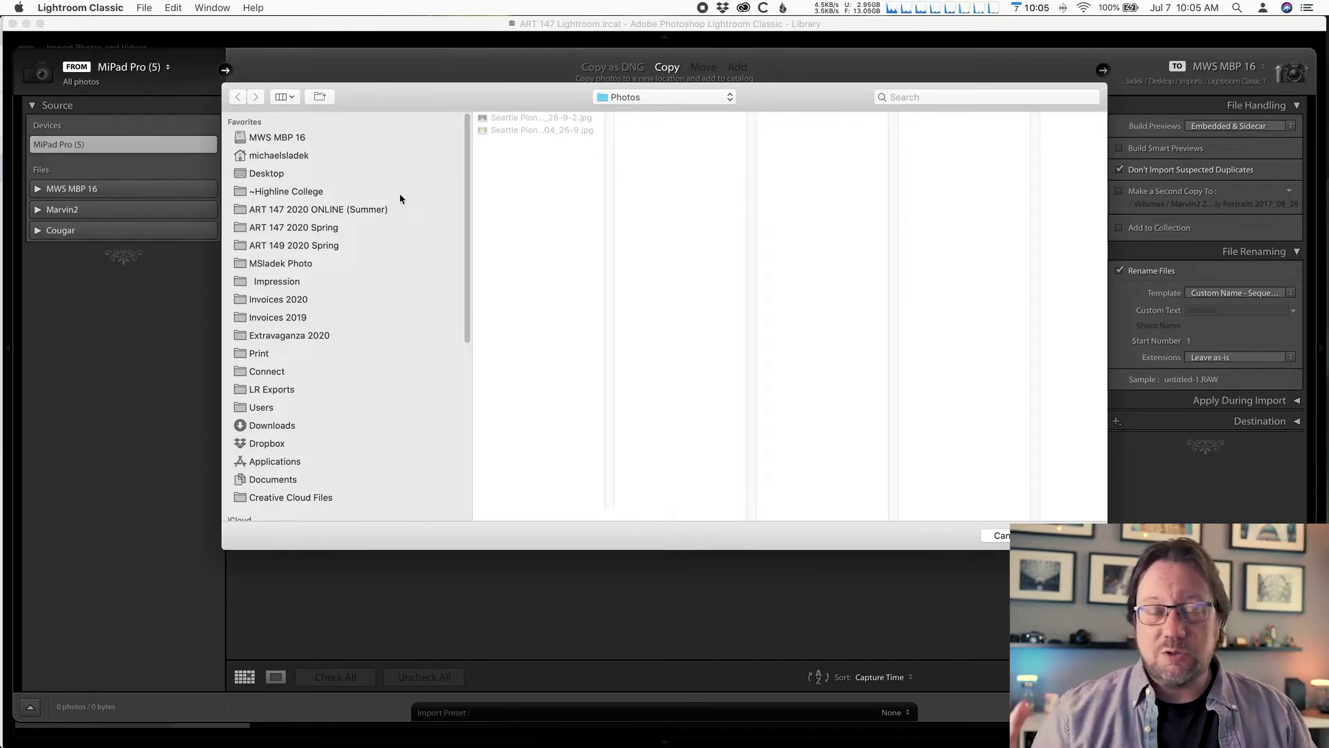
click(268, 179)
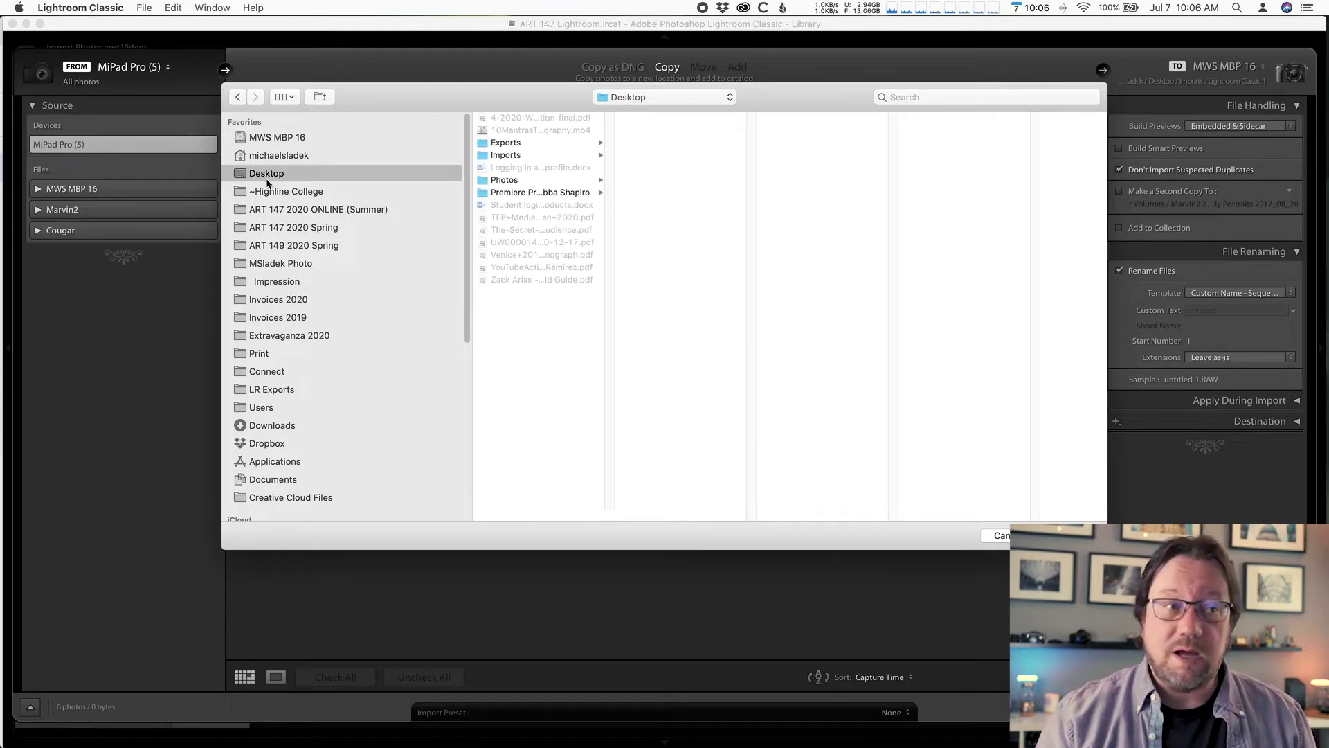
click(518, 182)
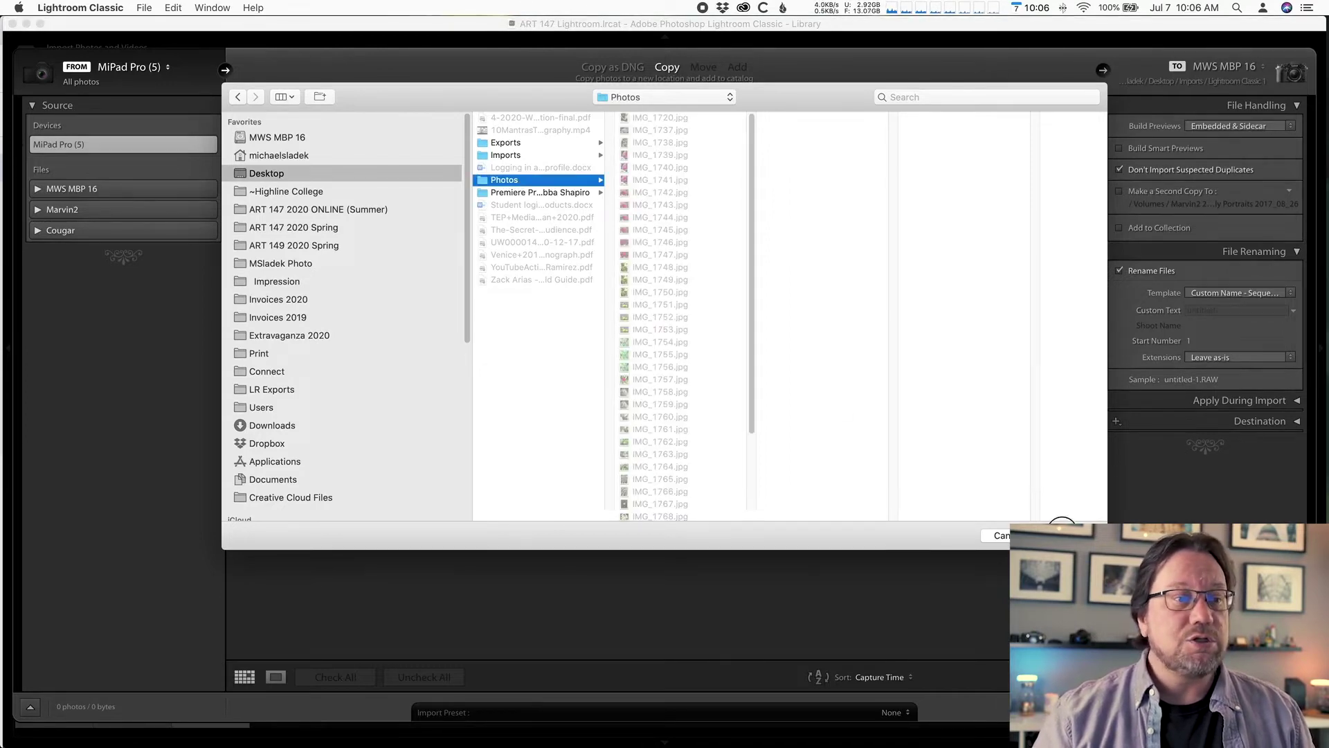
click(1063, 535)
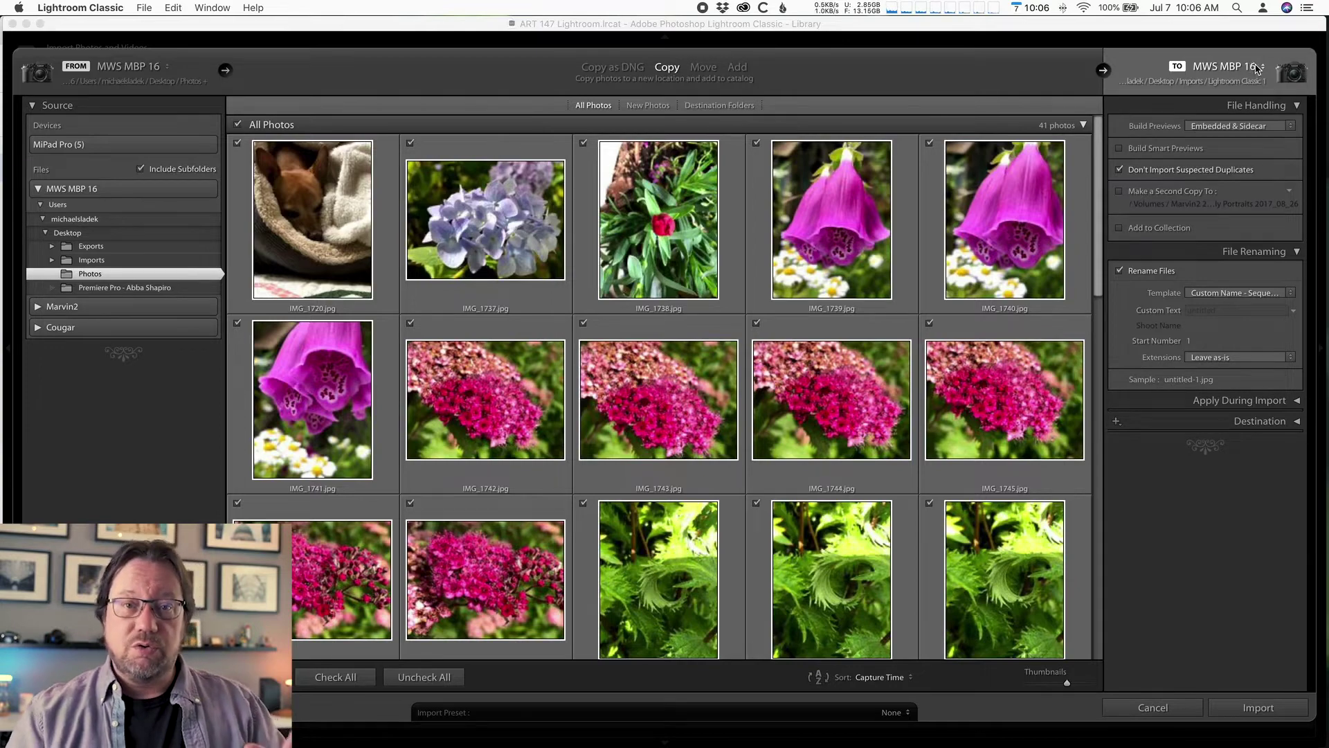
Set the import destination to a new 'Nature - Phone' folder inside Desktop > Imports.
click(1257, 67)
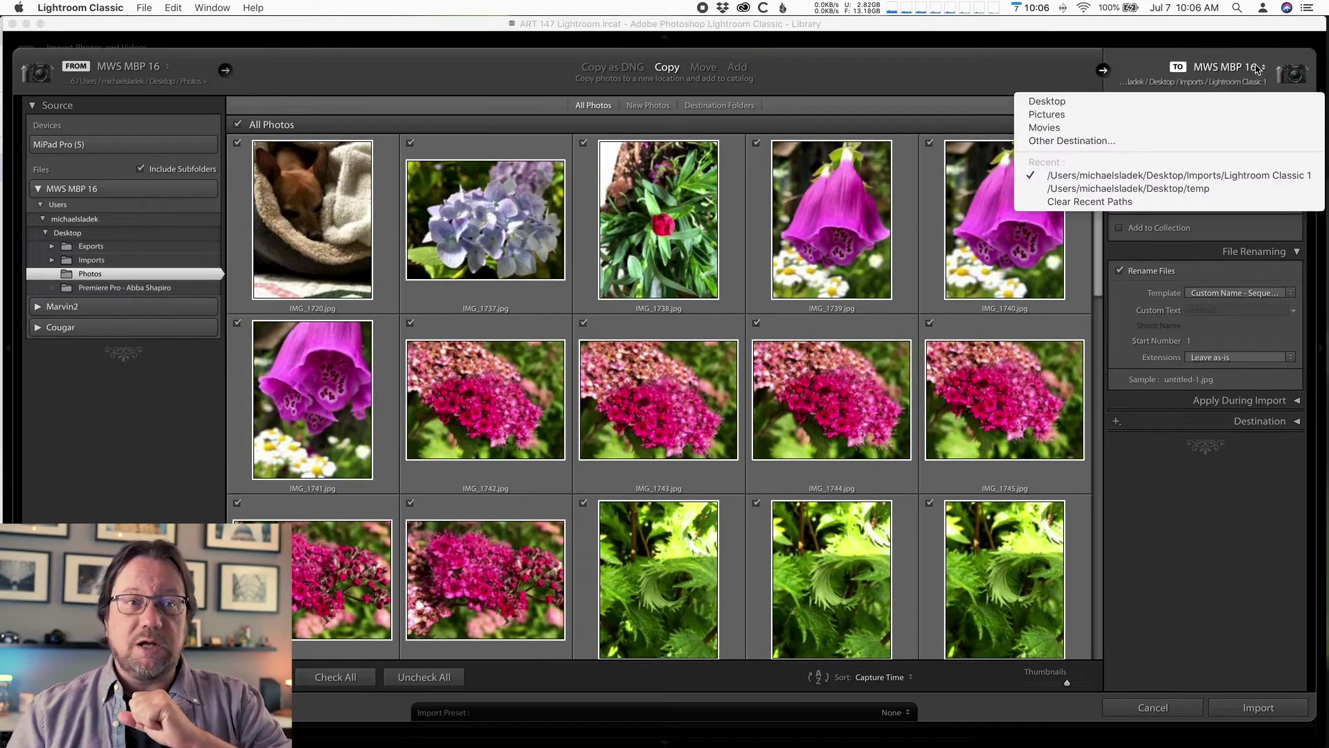
click(1181, 141)
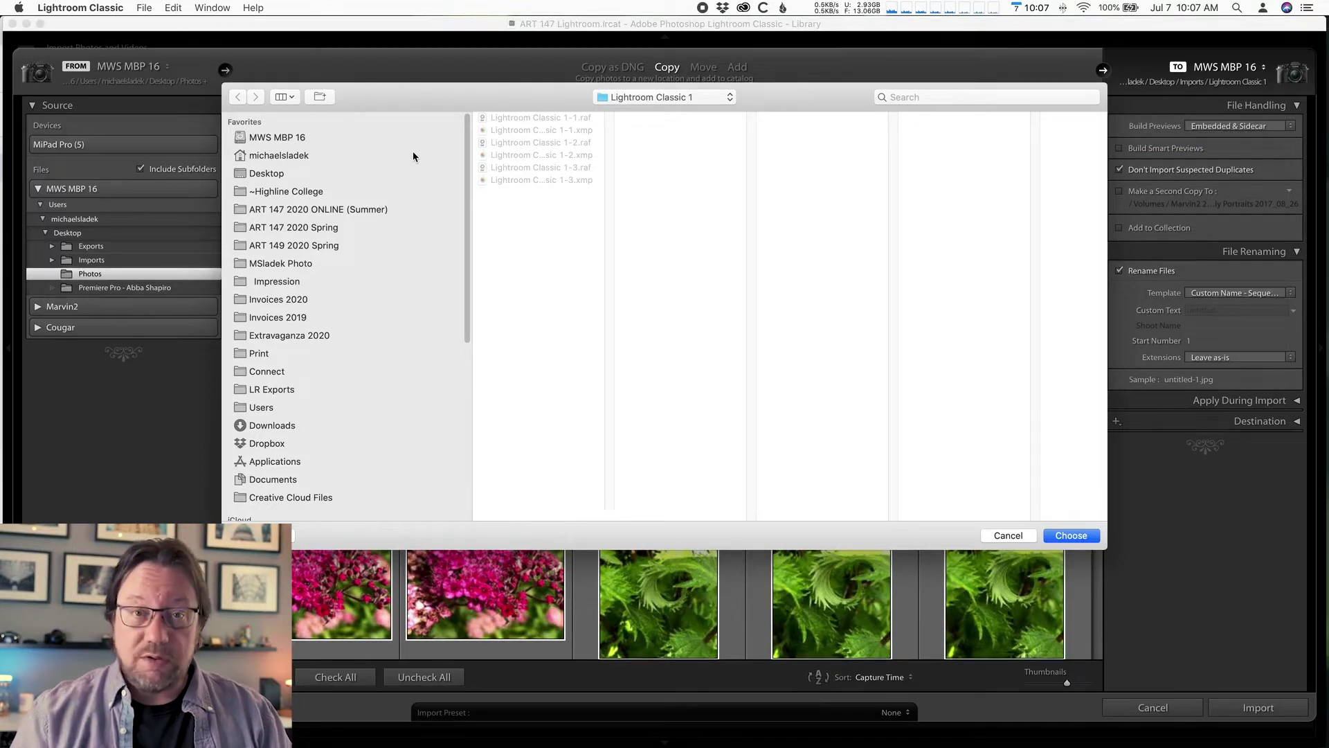
click(309, 173)
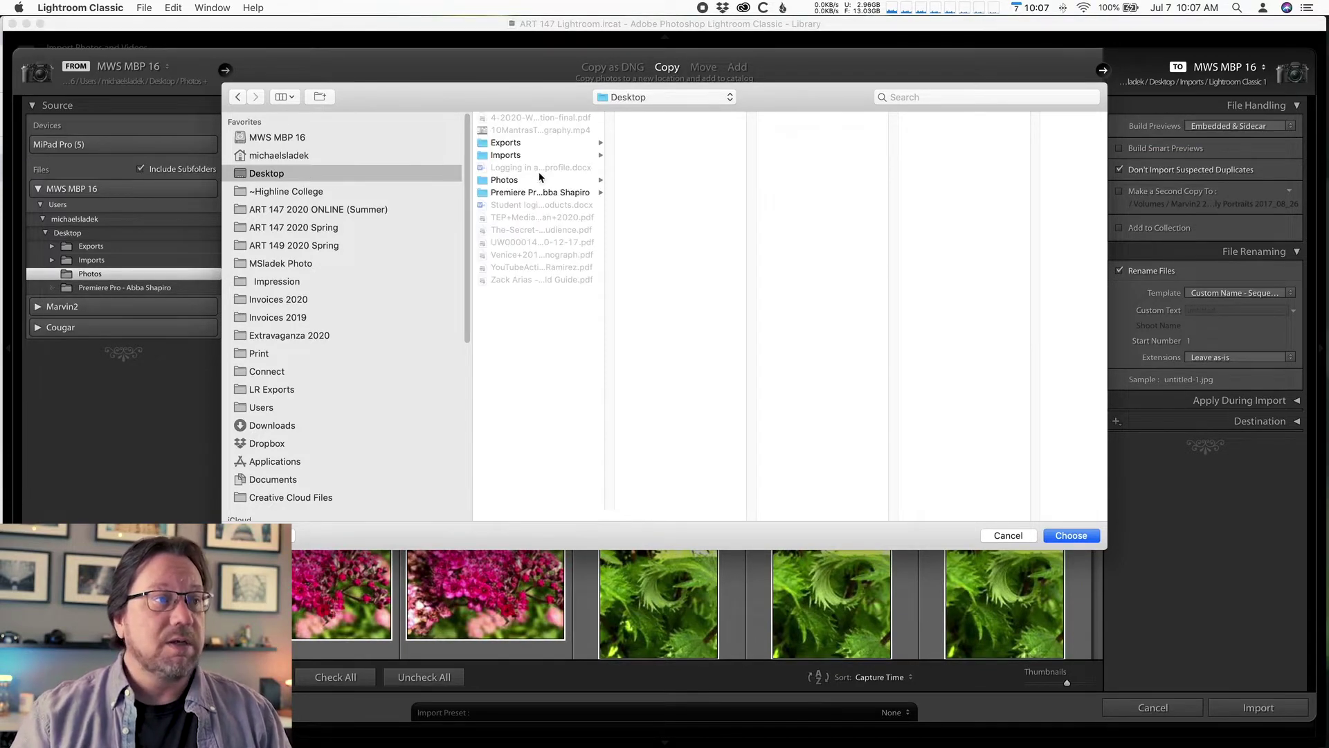
click(525, 159)
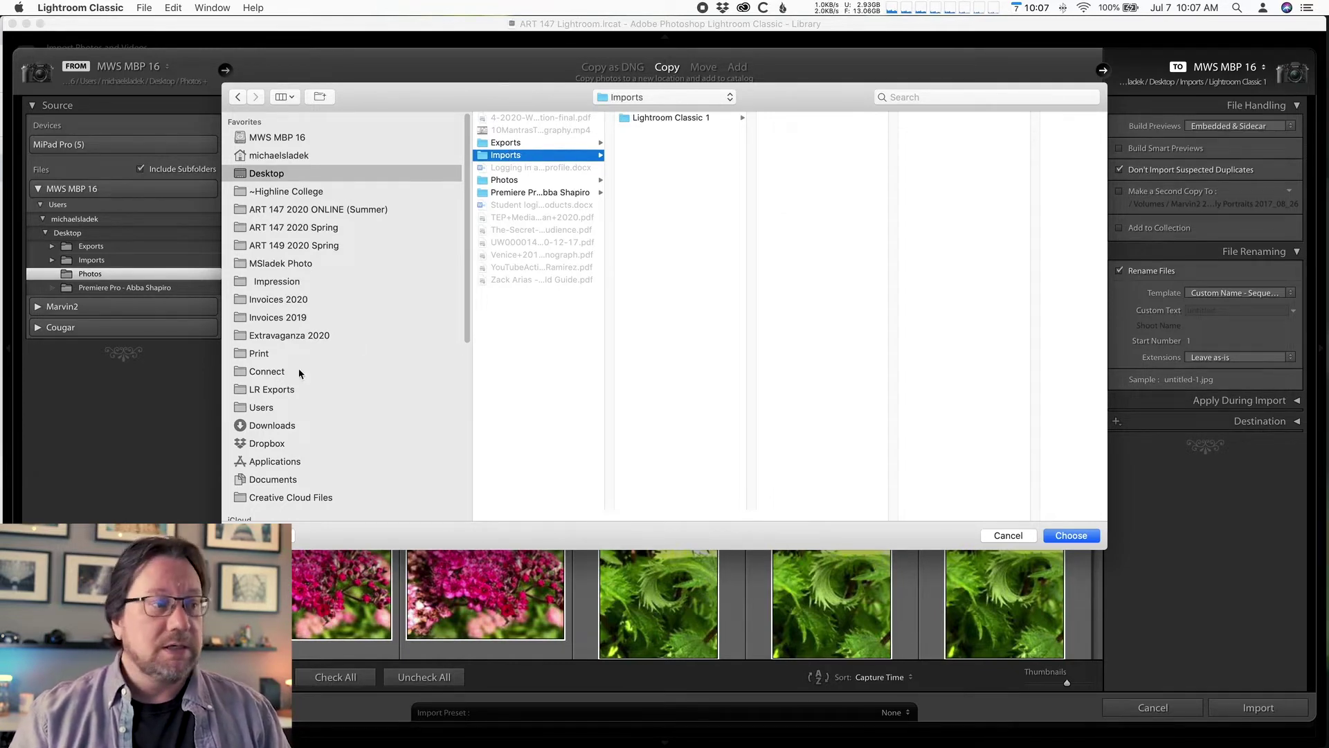
click(270, 536)
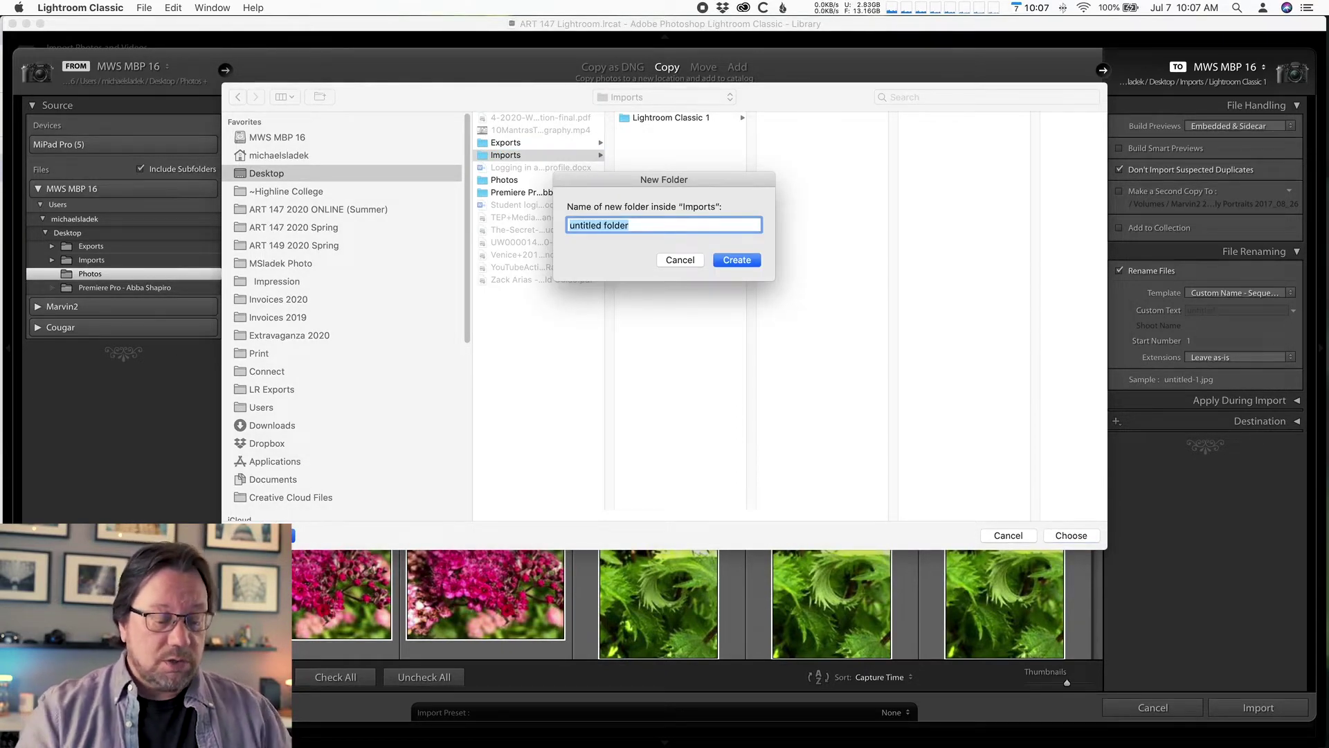
text(Nature)
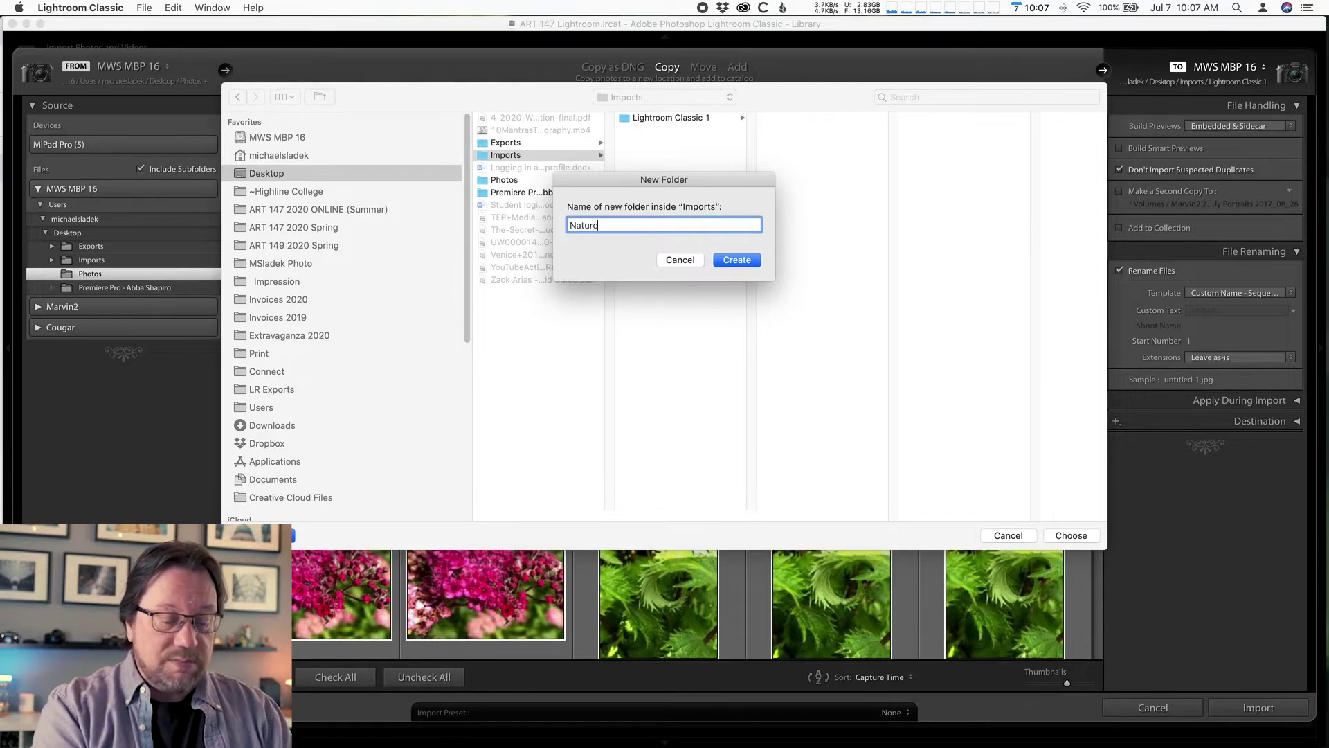
text( - P)
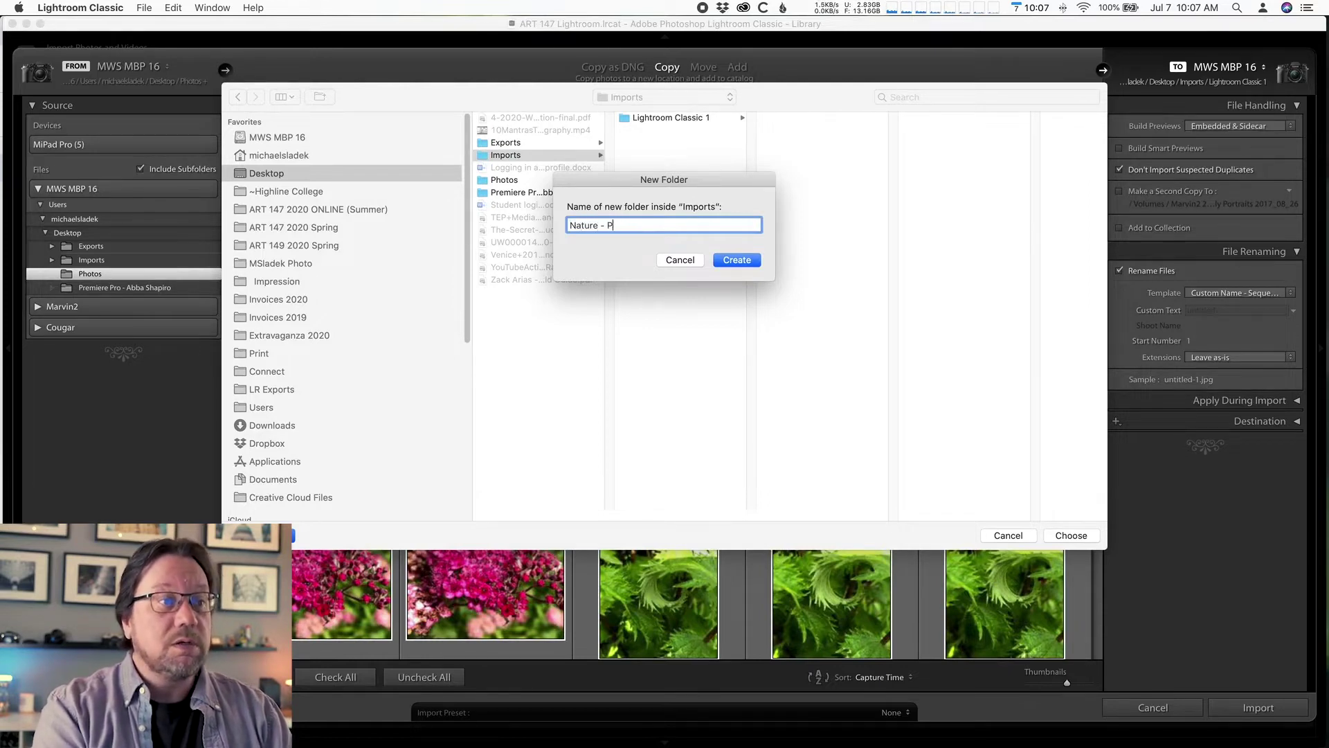
text(hone)
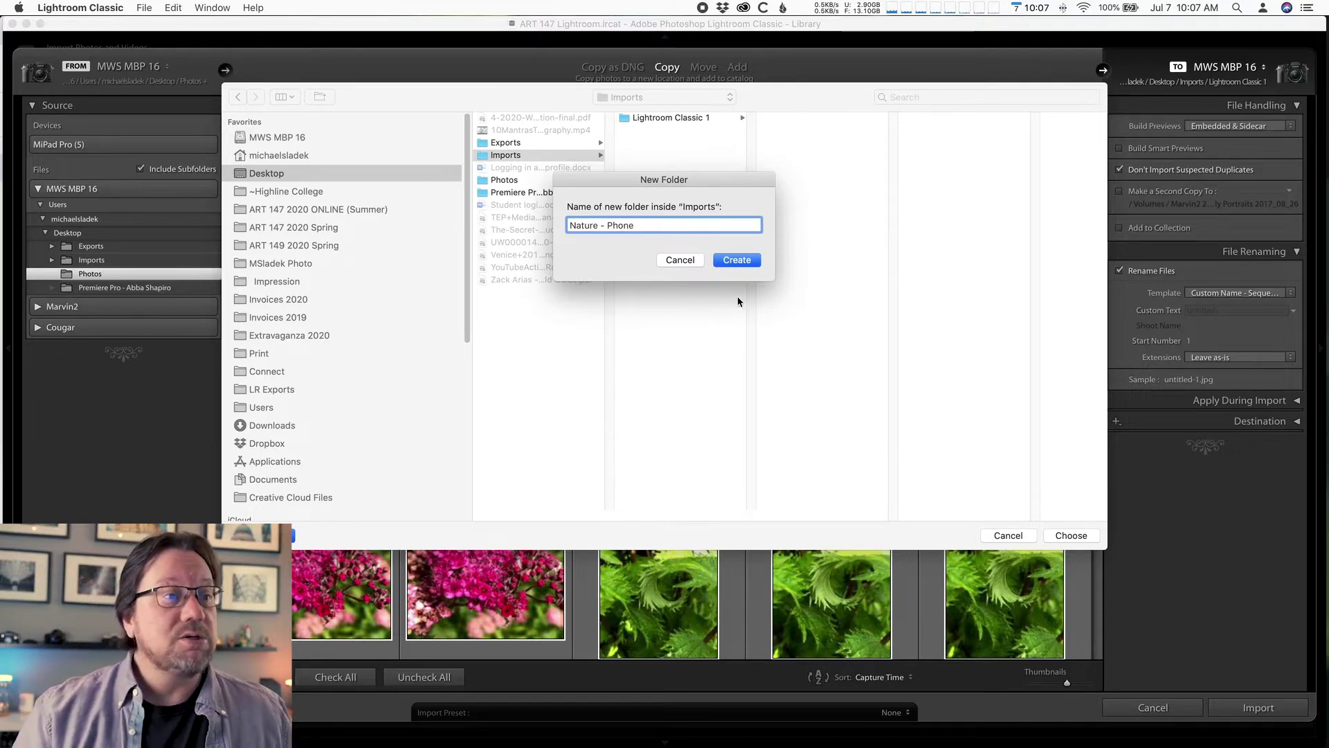
click(747, 260)
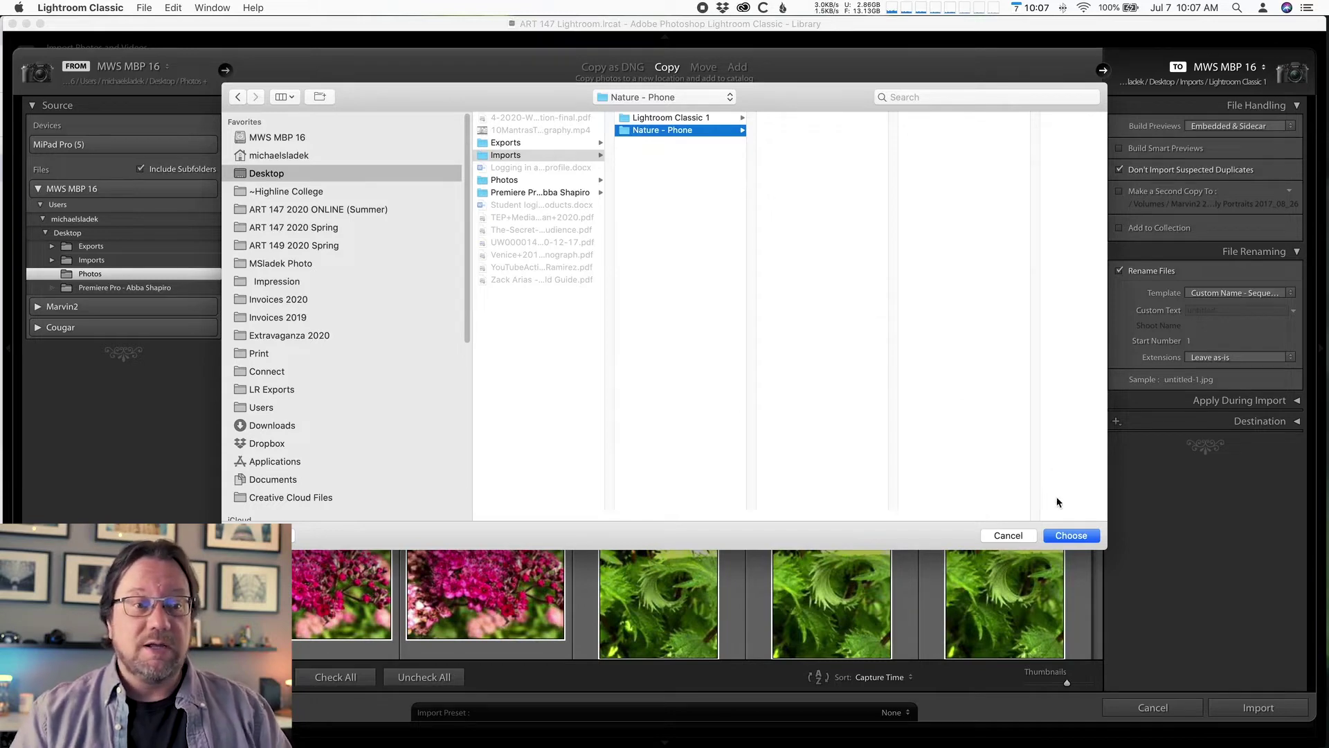
click(1072, 535)
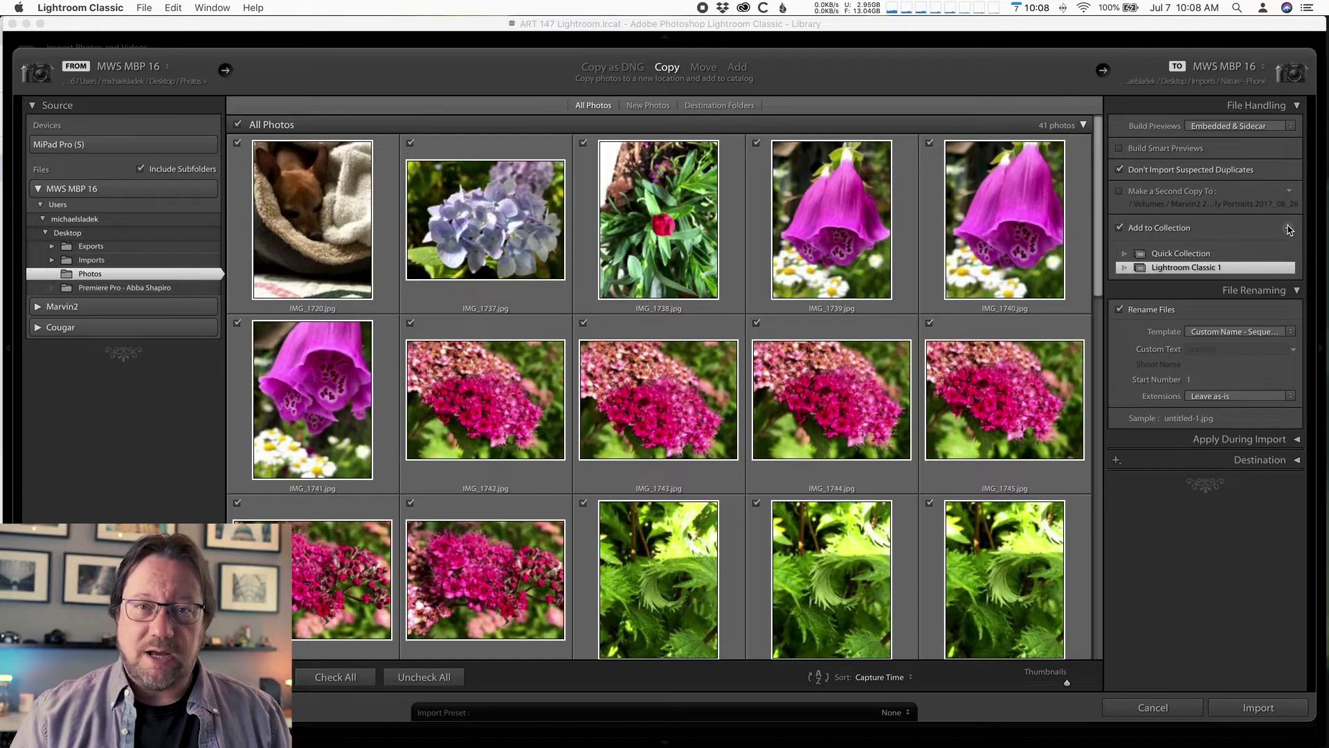
Add the imported photos to a new collection named 'Nature - Phone'.
click(1289, 230)
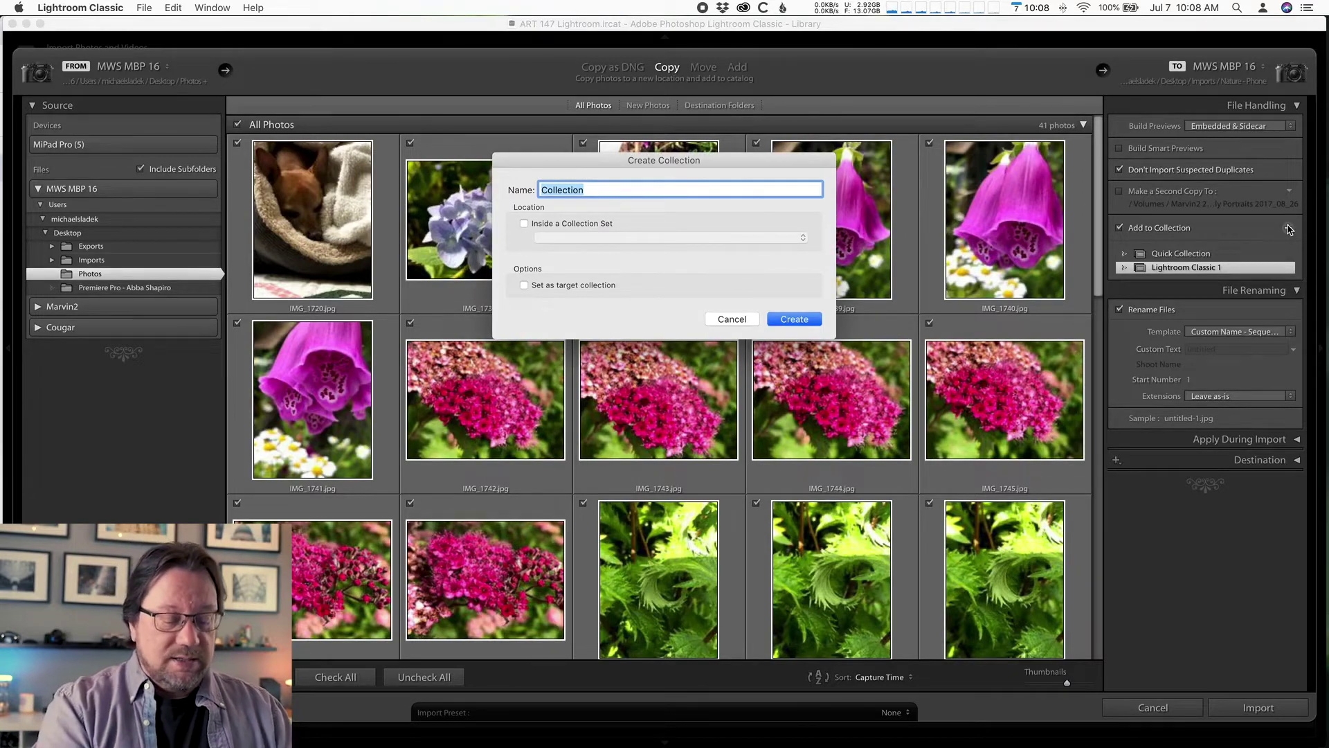
text(Nature -)
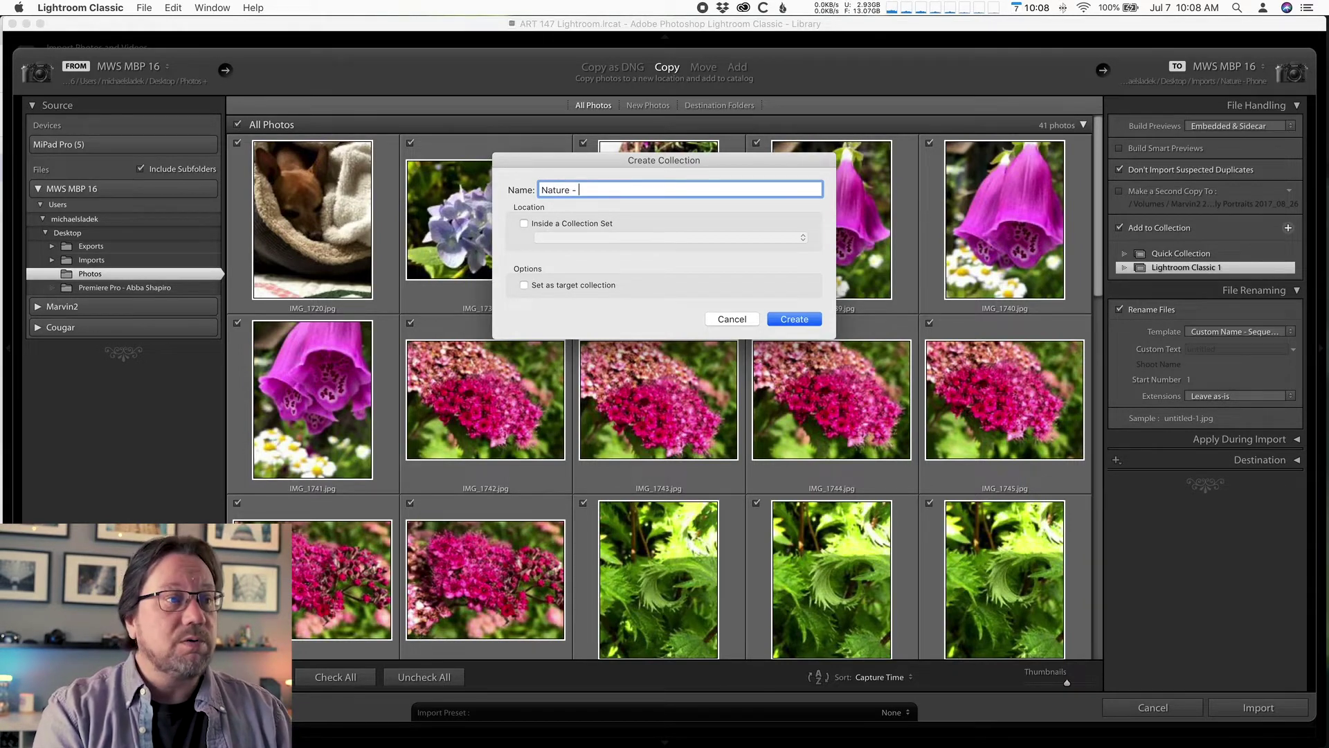
text( Phone)
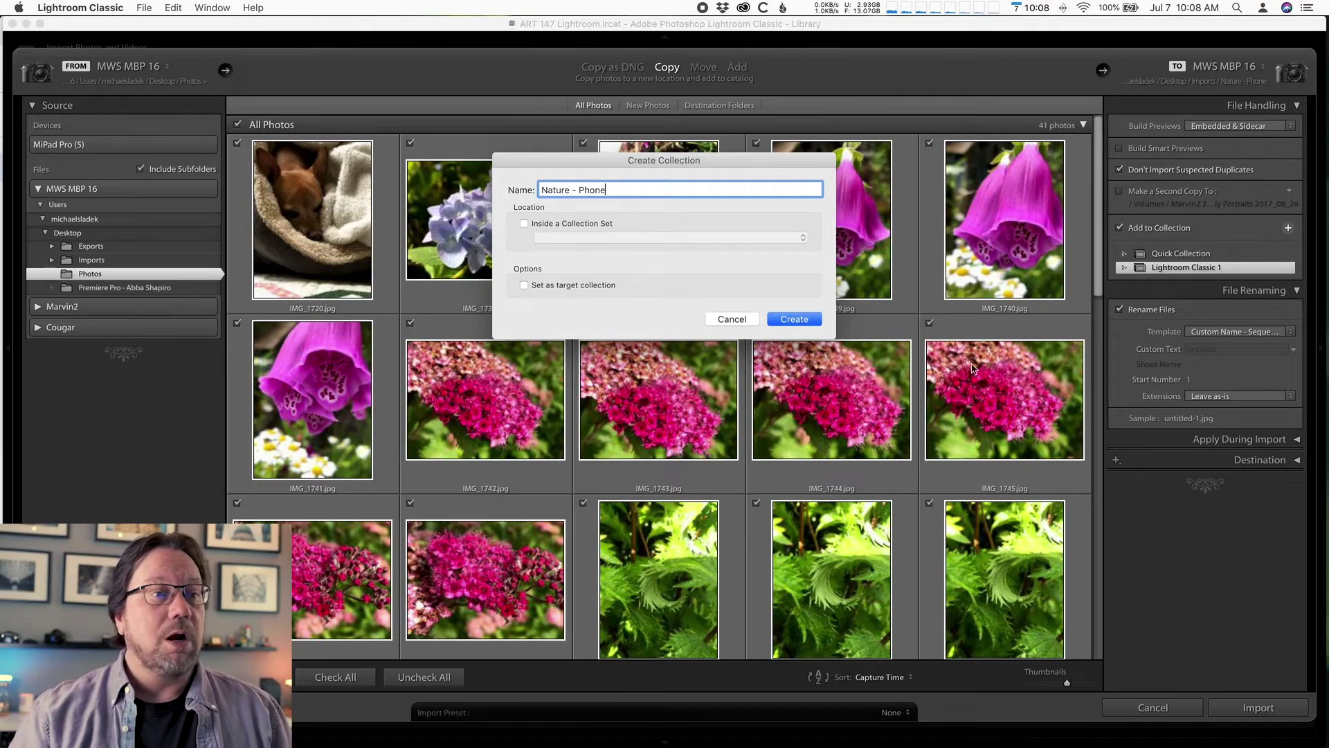
click(815, 320)
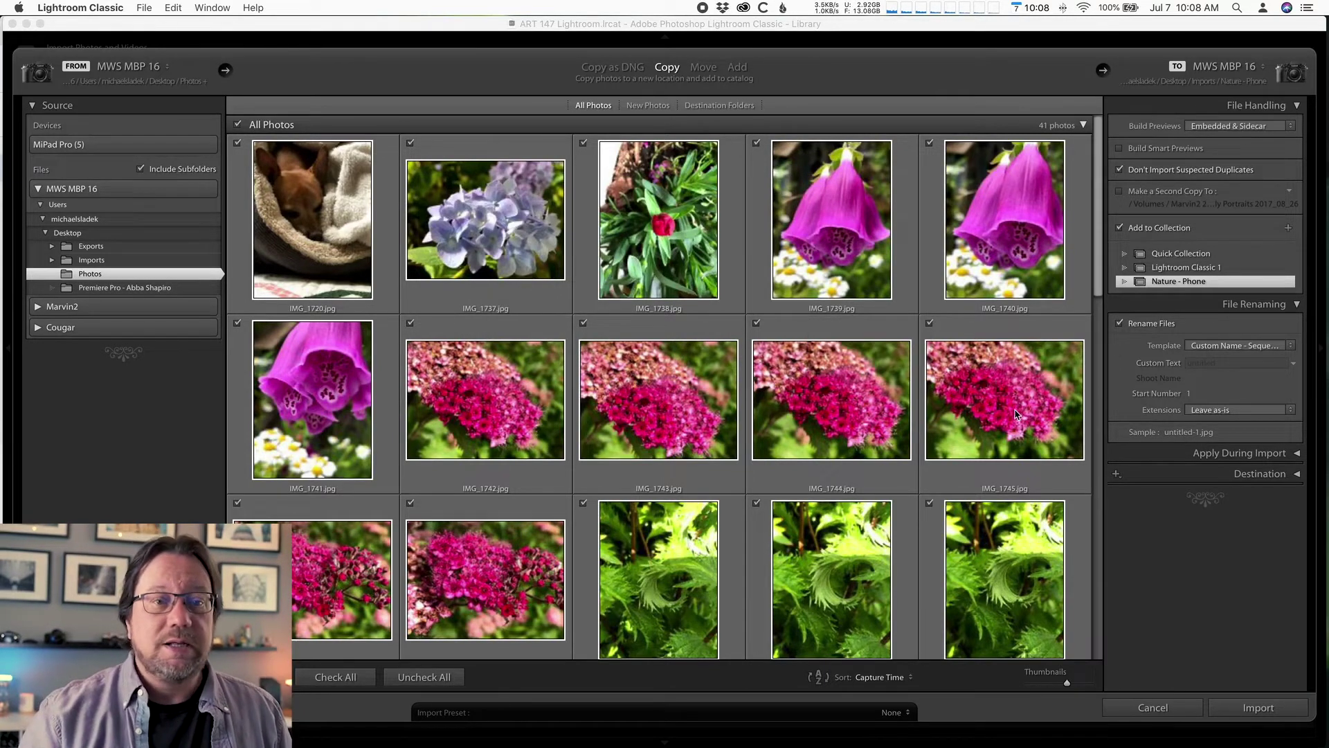
click(1216, 362)
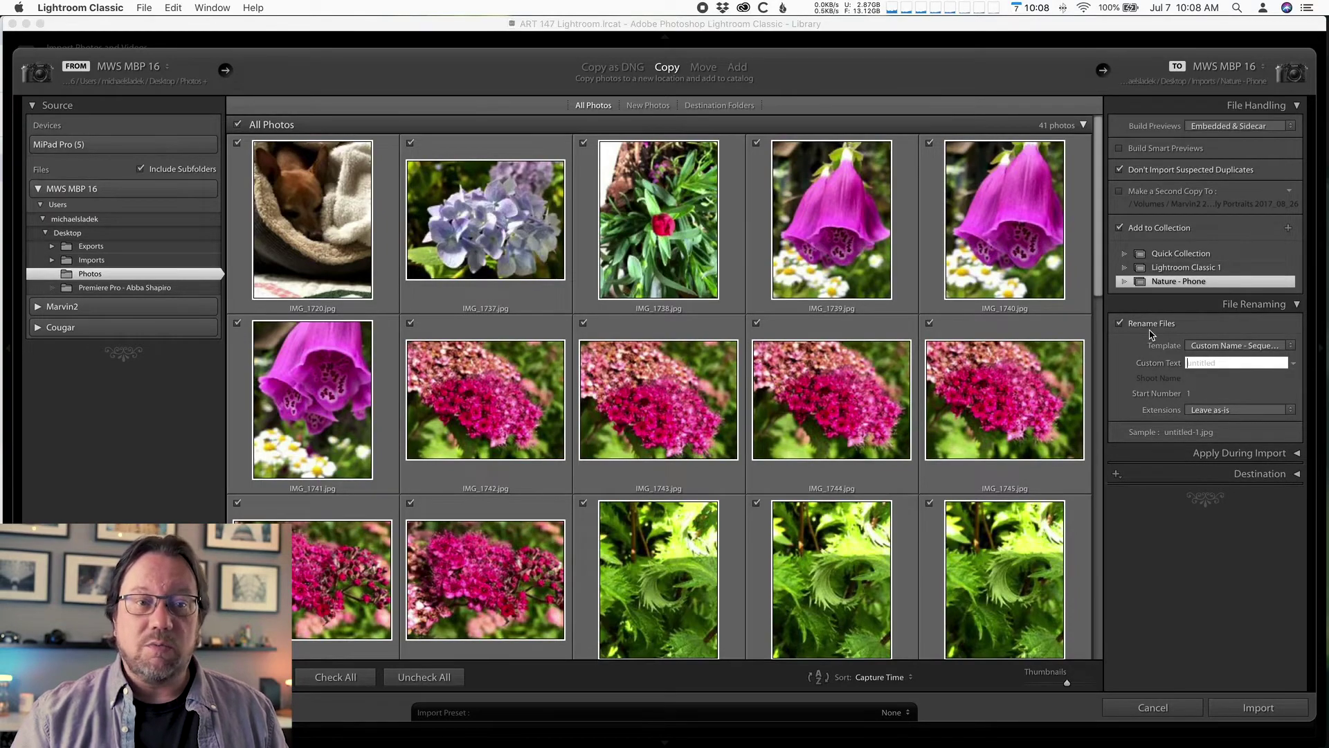
Use the Custom Name - Sequence template with custom text 'Nature - Phone', giving Nature - Phone-1.jpg.
click(1235, 345)
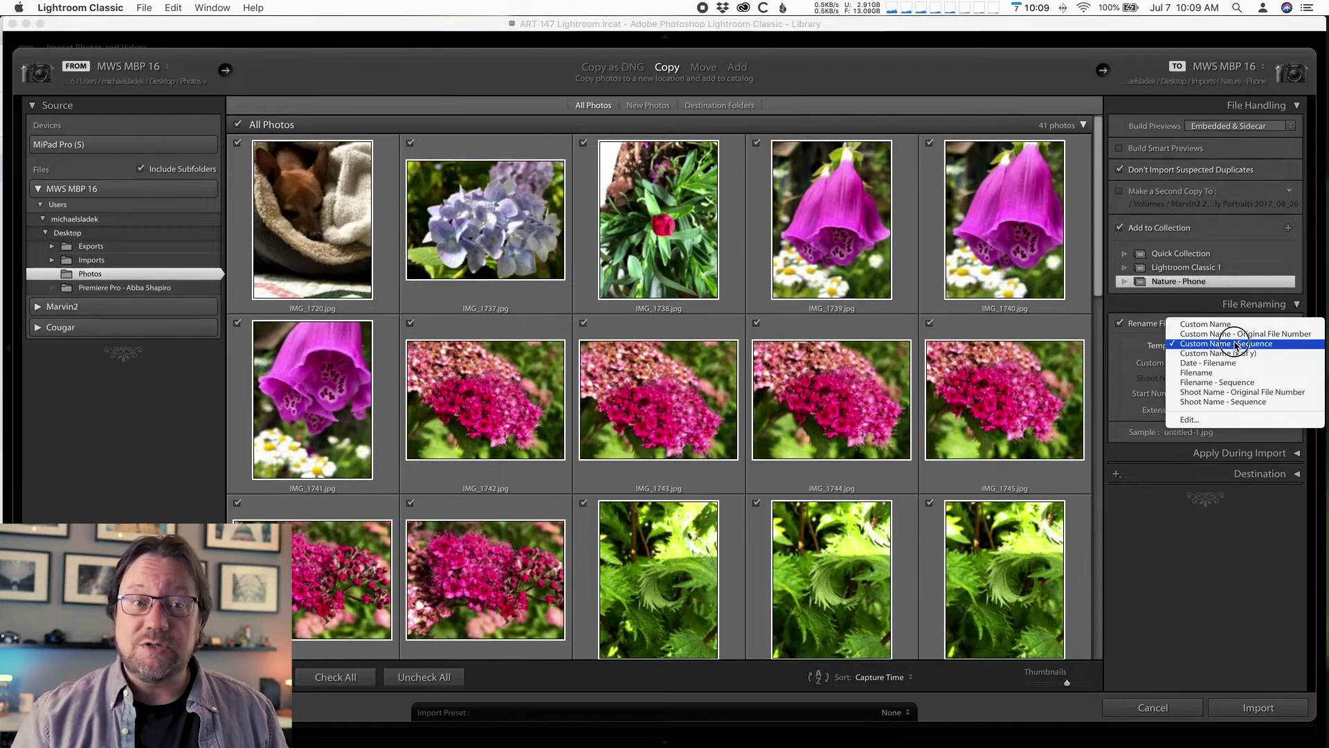
click(1235, 345)
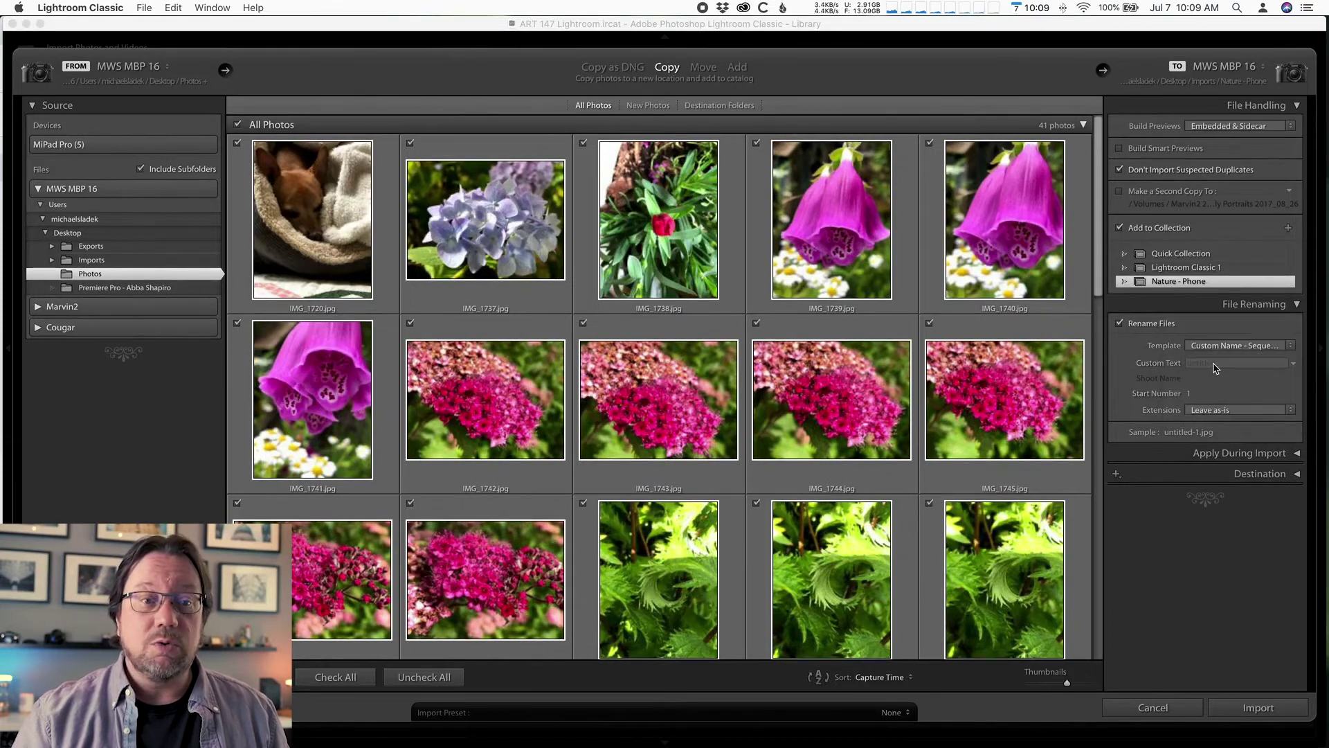
click(1214, 363)
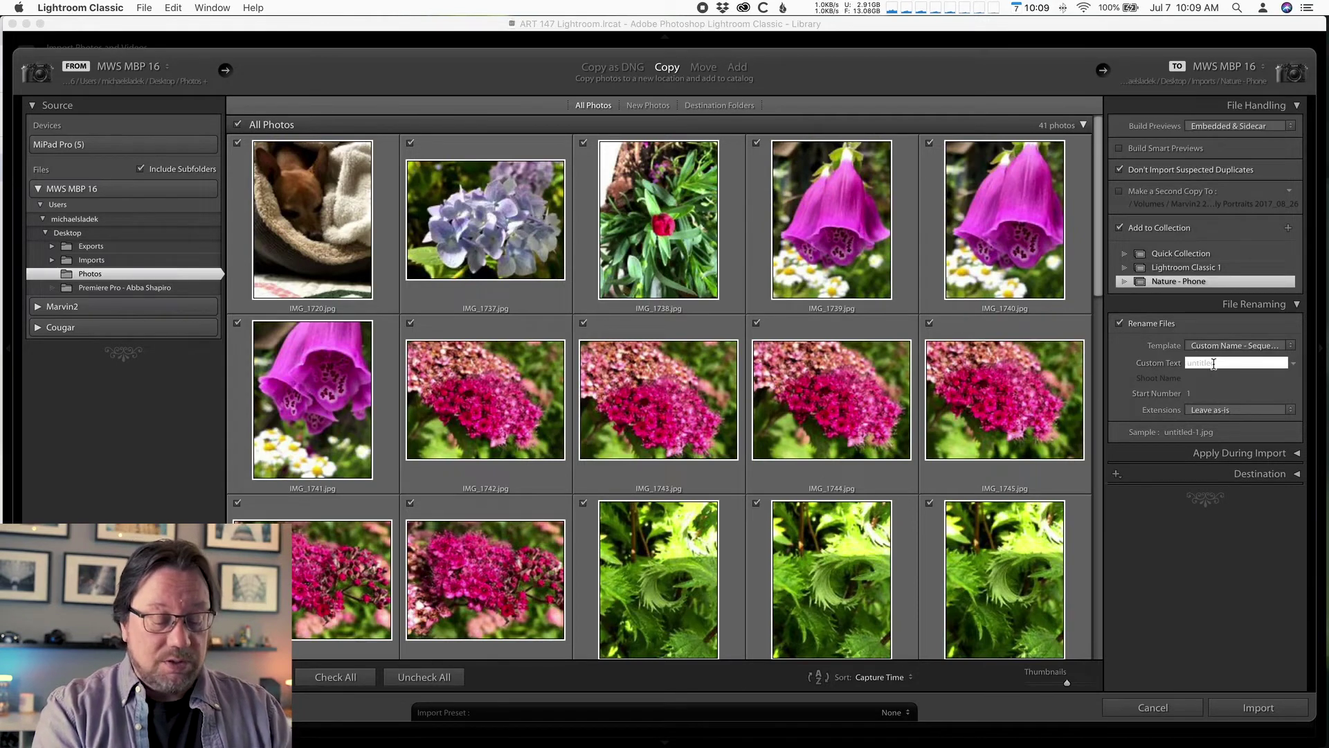
text(Nature - )
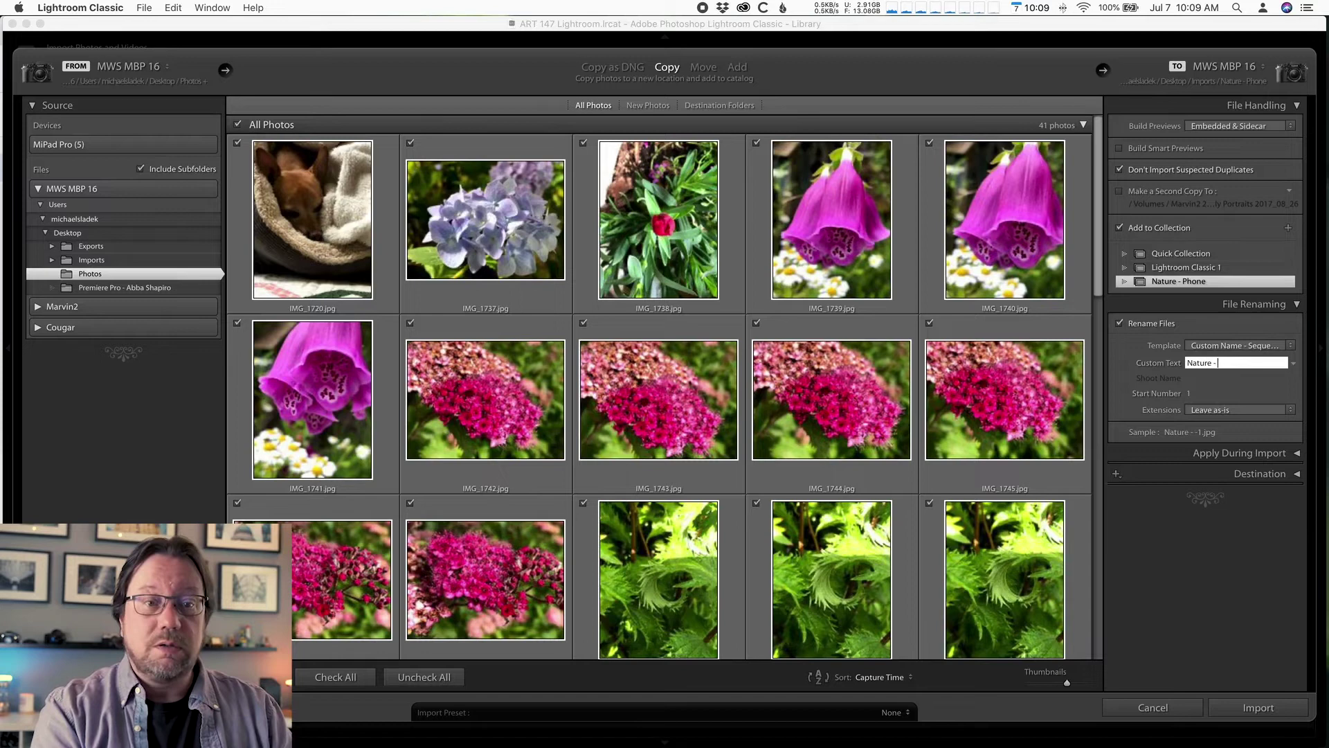
text(Phone)
key(BackSpace)
key(BackSpace)
key(BackSpace)
key(BackSpace)
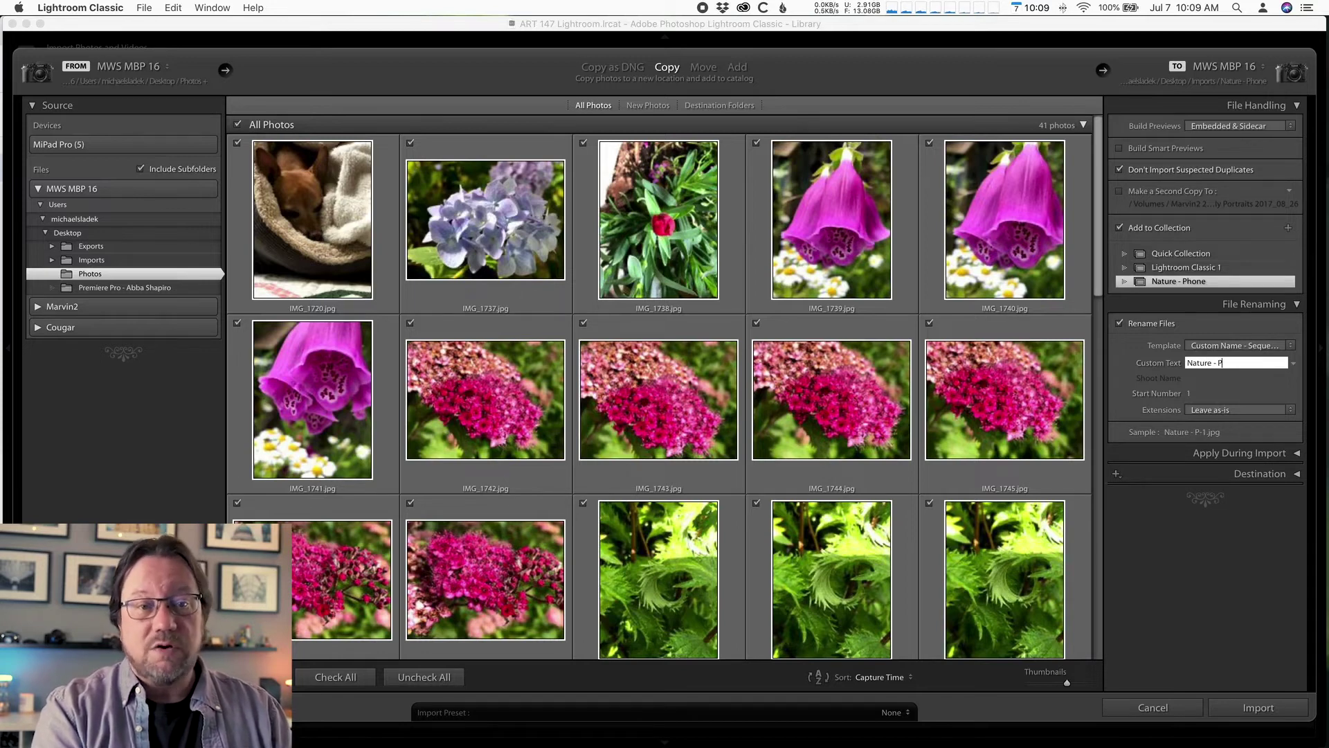
text(hone)
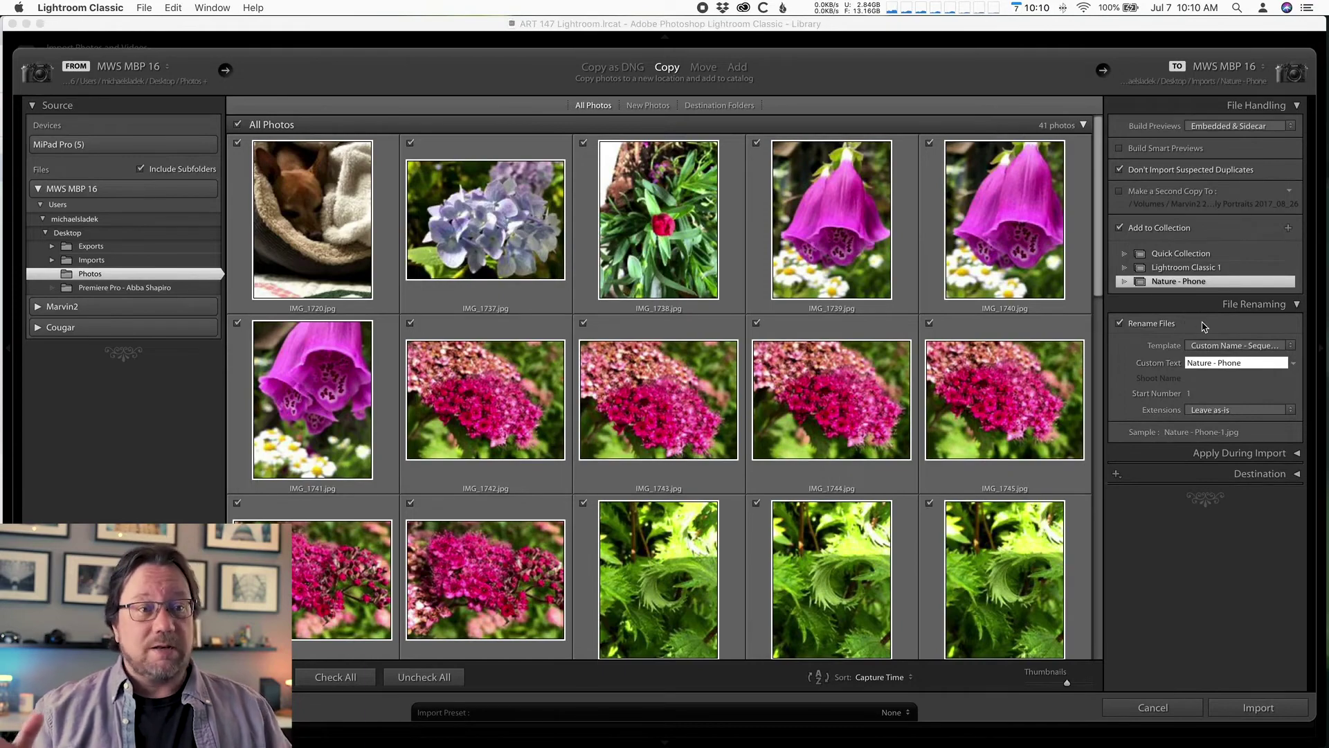
click(1242, 703)
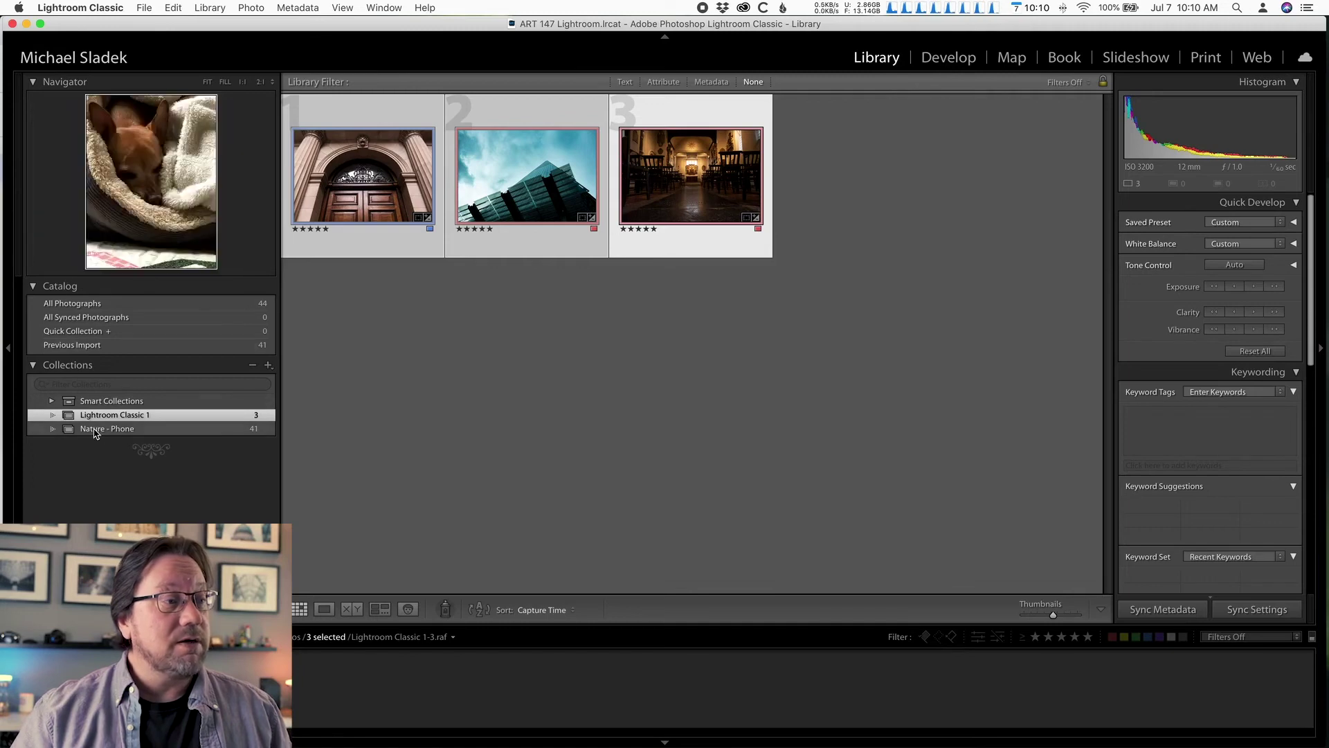
After the import finishes, display the 41 imported photos in the Nature - Phone collection.
click(122, 430)
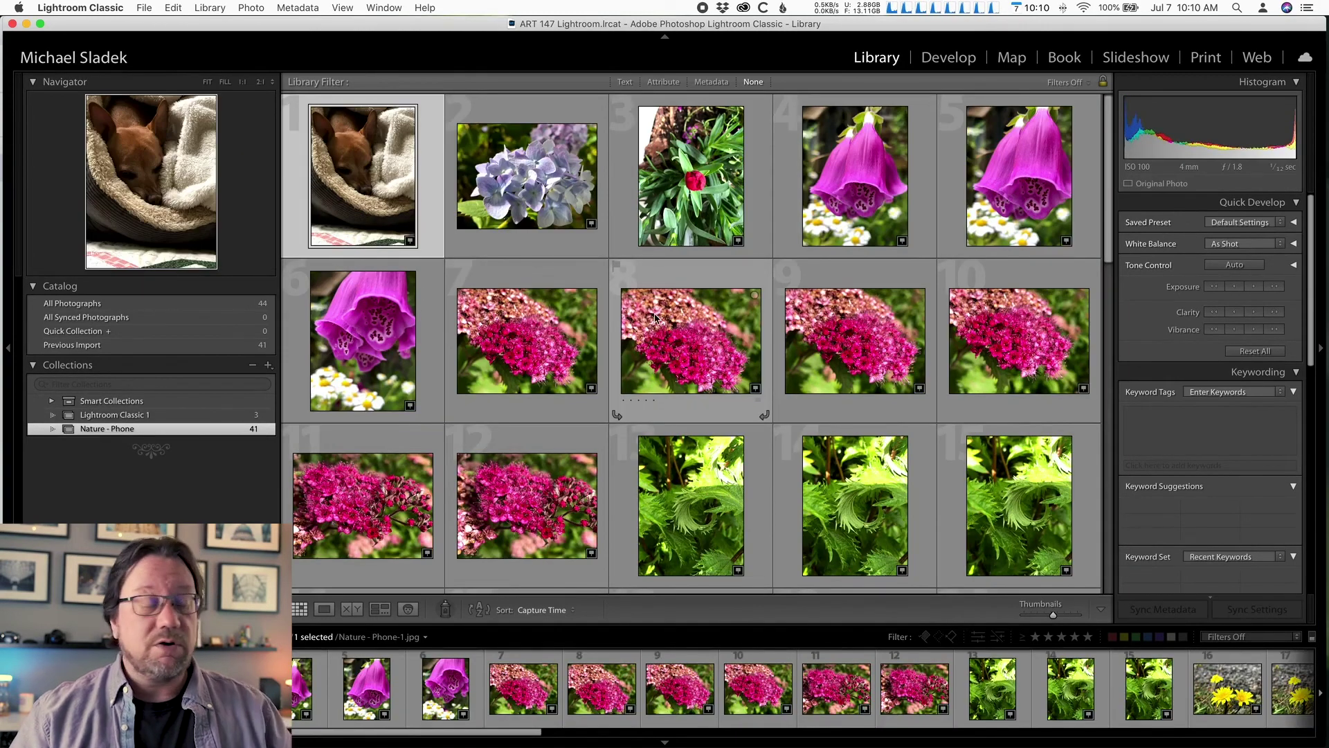